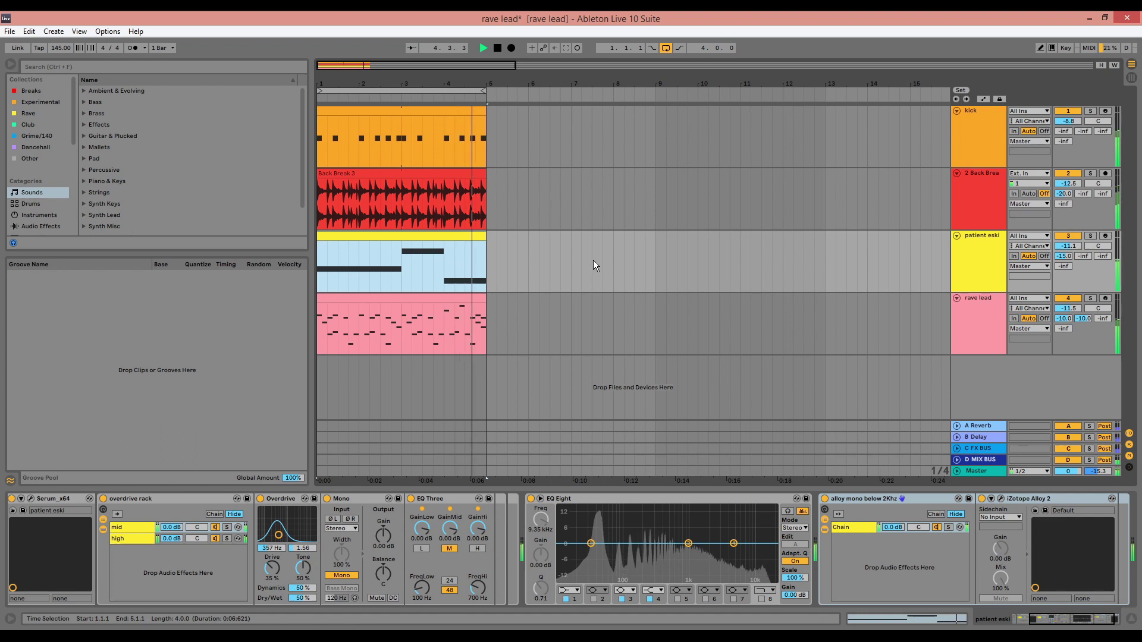
Audition the rave lead and patient eski tracks soloed, then unsolo so all tracks play.
{"action": "key", "text": "space"}
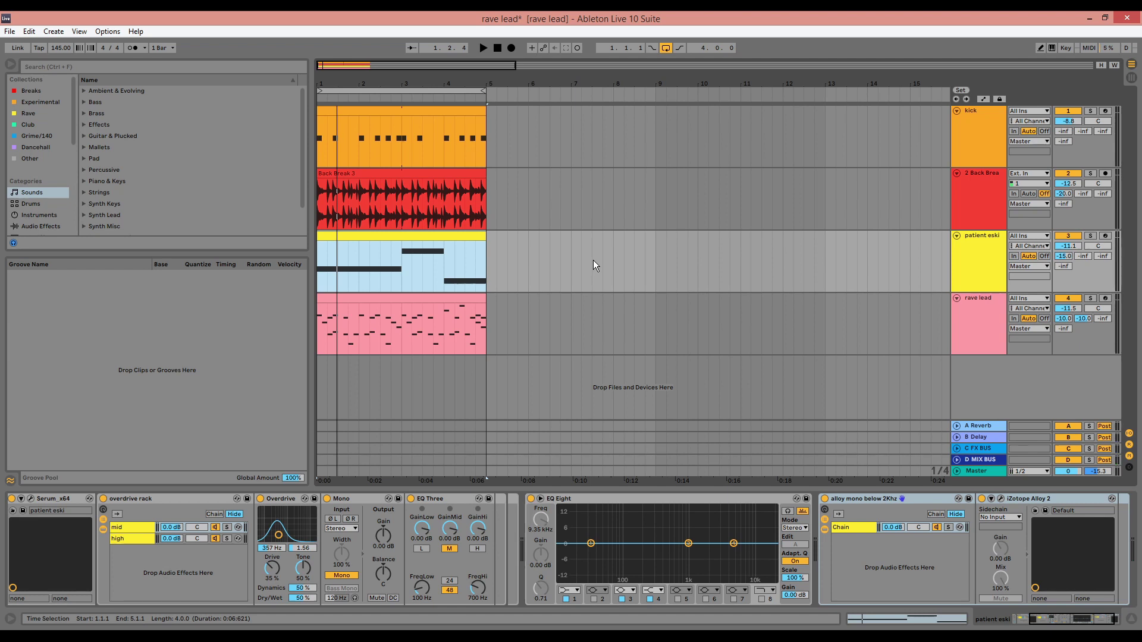
{"action": "left_click", "coordinate": [1094, 301]}
{"action": "key", "text": "space"}
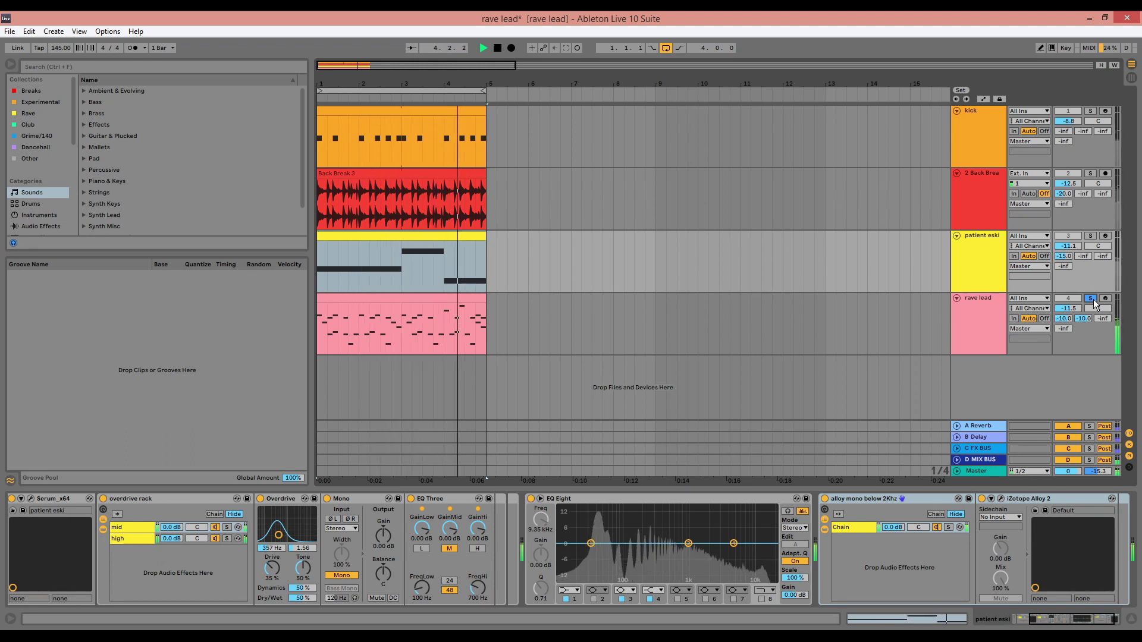
{"action": "key", "text": "space"}
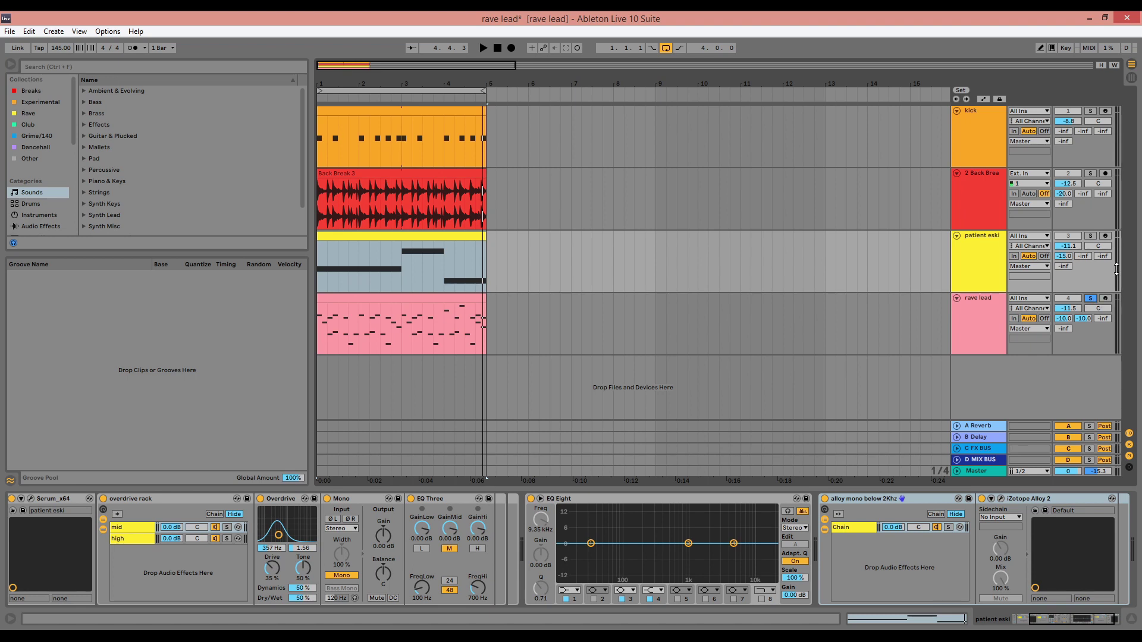
{"action": "left_click", "coordinate": [1094, 236]}
{"action": "key", "text": "space"}
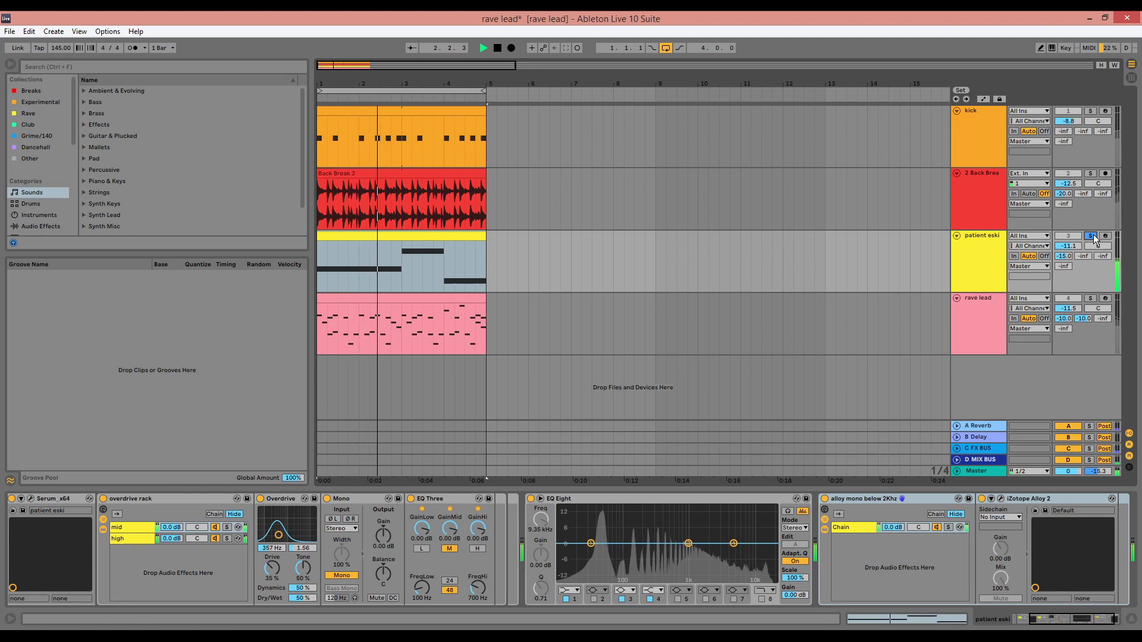
{"action": "key", "text": "space"}
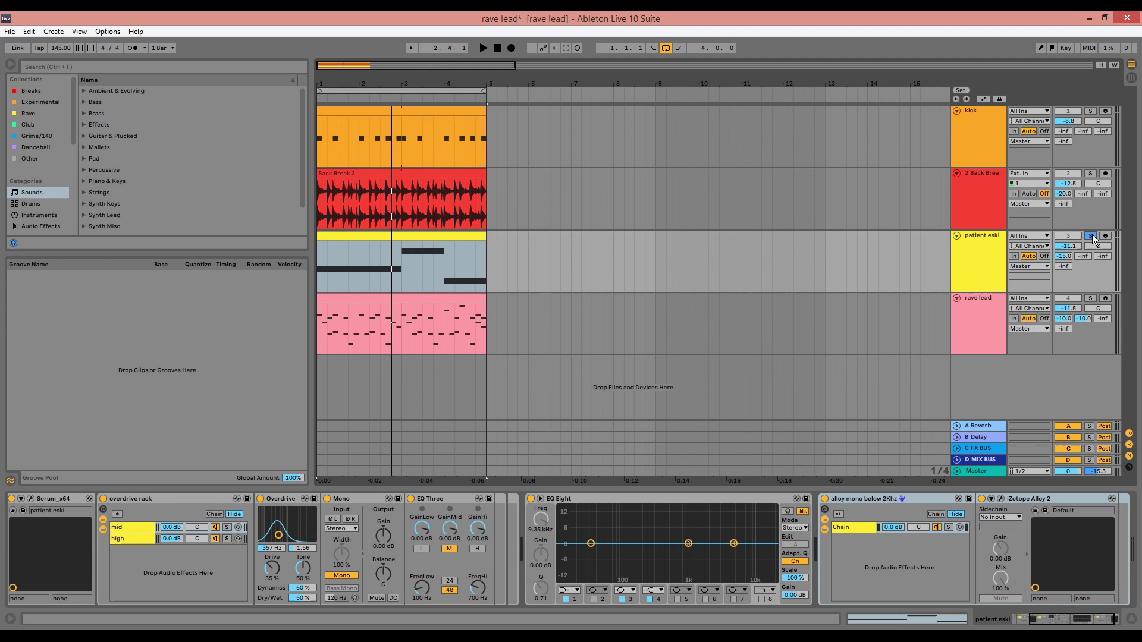
{"action": "left_click", "coordinate": [1092, 236]}
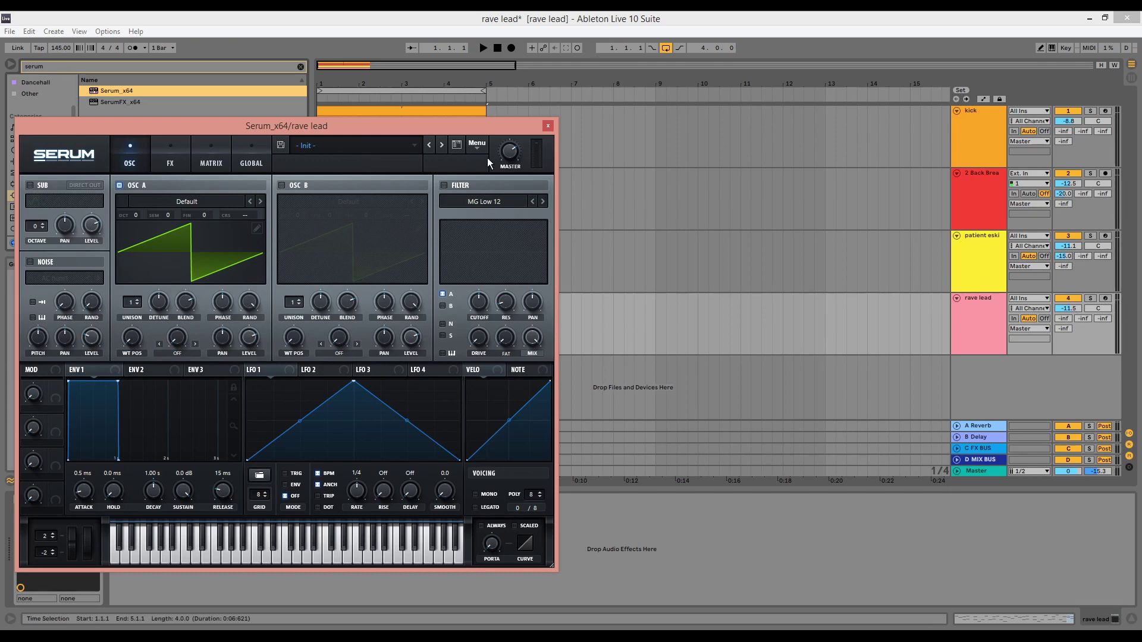
Load the Analog Basic Mini wavetable into oscillator A and switch Serum to mono.
{"action": "left_click", "coordinate": [166, 200]}
{"action": "mouse_move", "coordinate": [173, 216]}
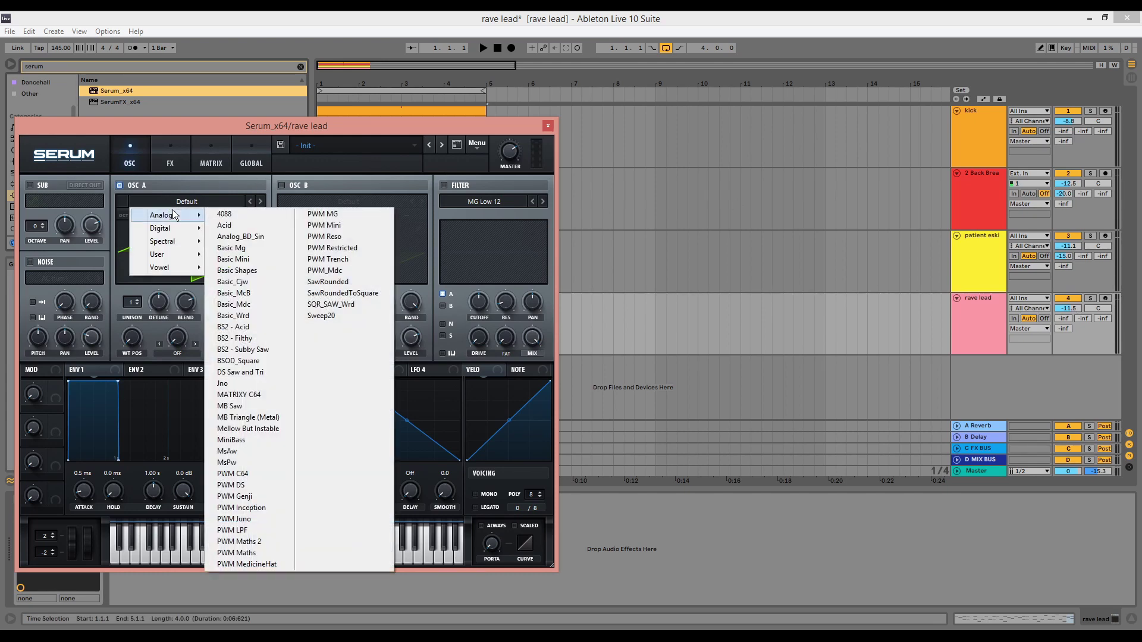
{"action": "left_click", "coordinate": [235, 259]}
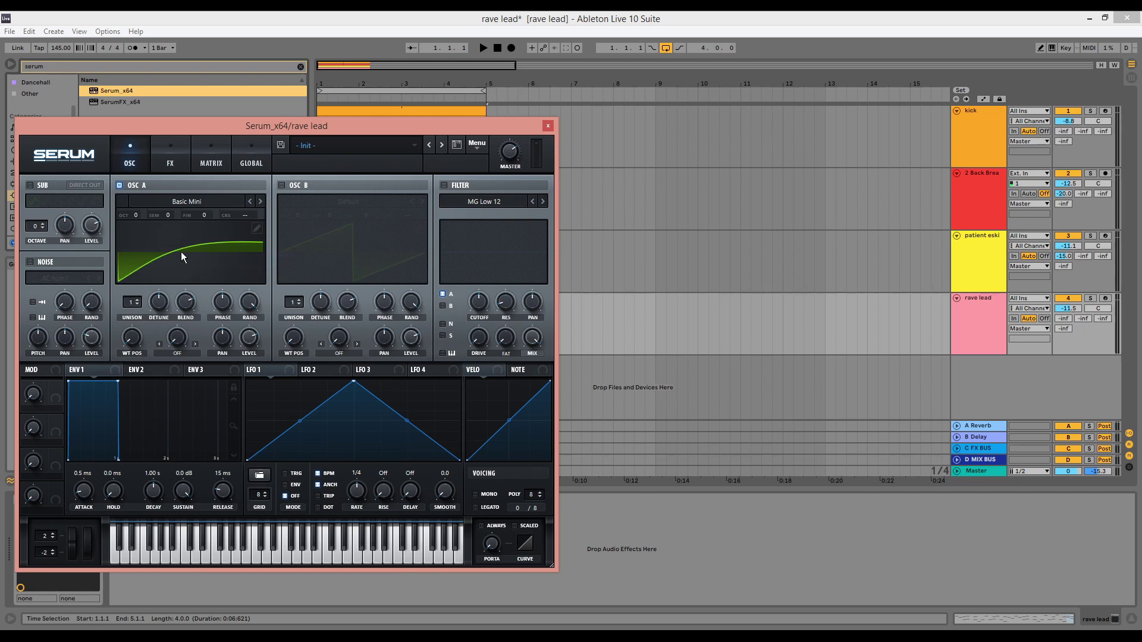
{"action": "left_click", "coordinate": [492, 498]}
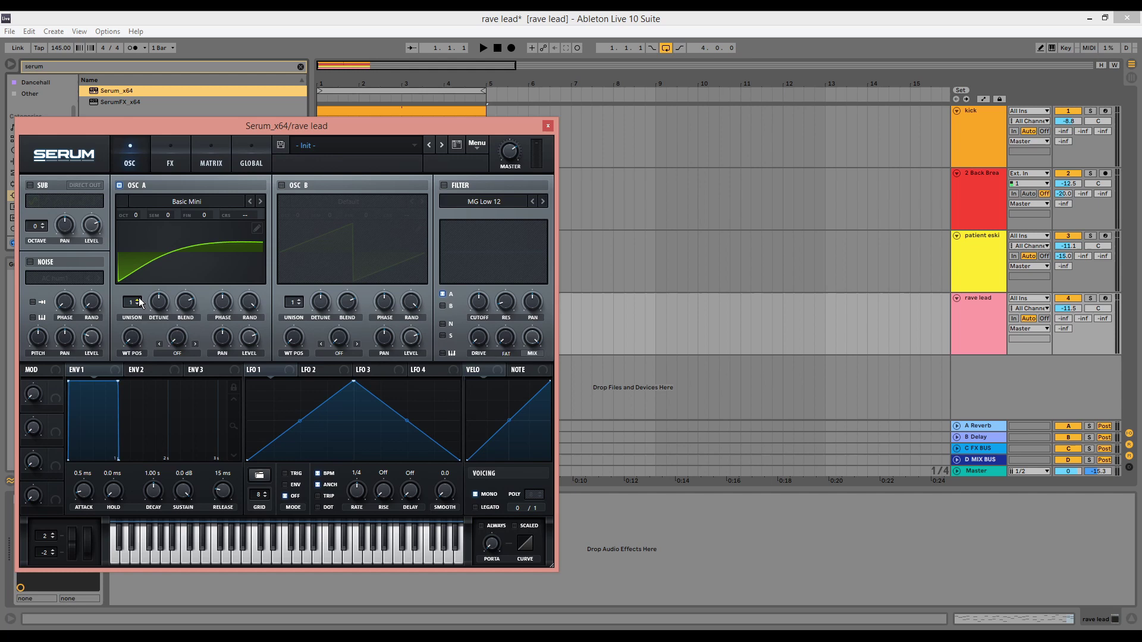
Raise oscillator A's unison to 16 voices and widen its detune to about 0.45 with the lead soloed.
{"action": "left_click_drag", "start_coordinate": [138, 304], "coordinate": [138, 247]}
{"action": "left_click", "coordinate": [1092, 300]}
{"action": "key", "text": "space"}
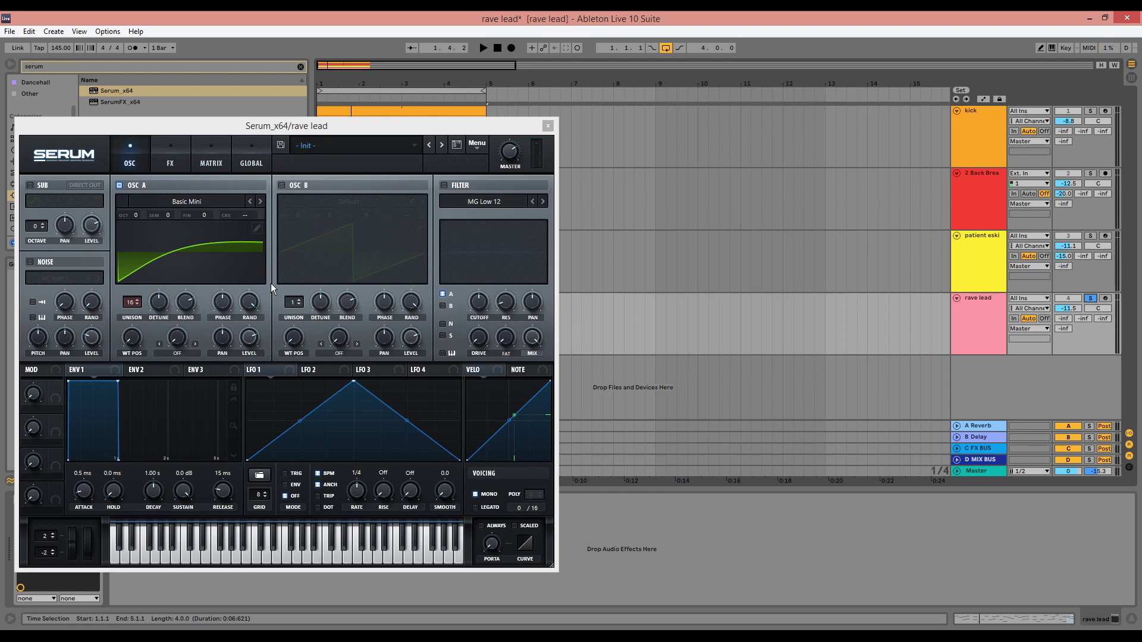
{"action": "left_click", "coordinate": [166, 306]}
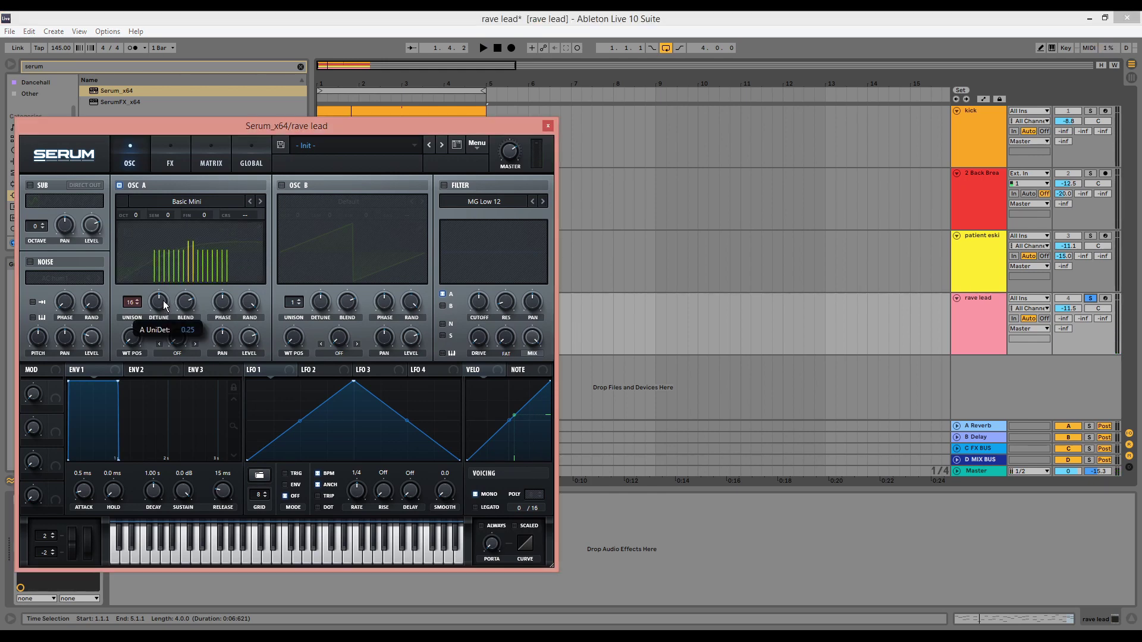
{"action": "left_click_drag", "start_coordinate": [166, 303], "coordinate": [173, 275]}
Fine-tune the unison detune down to about 0.52, auditioning alongside patient eski.
{"action": "key", "text": "space"}
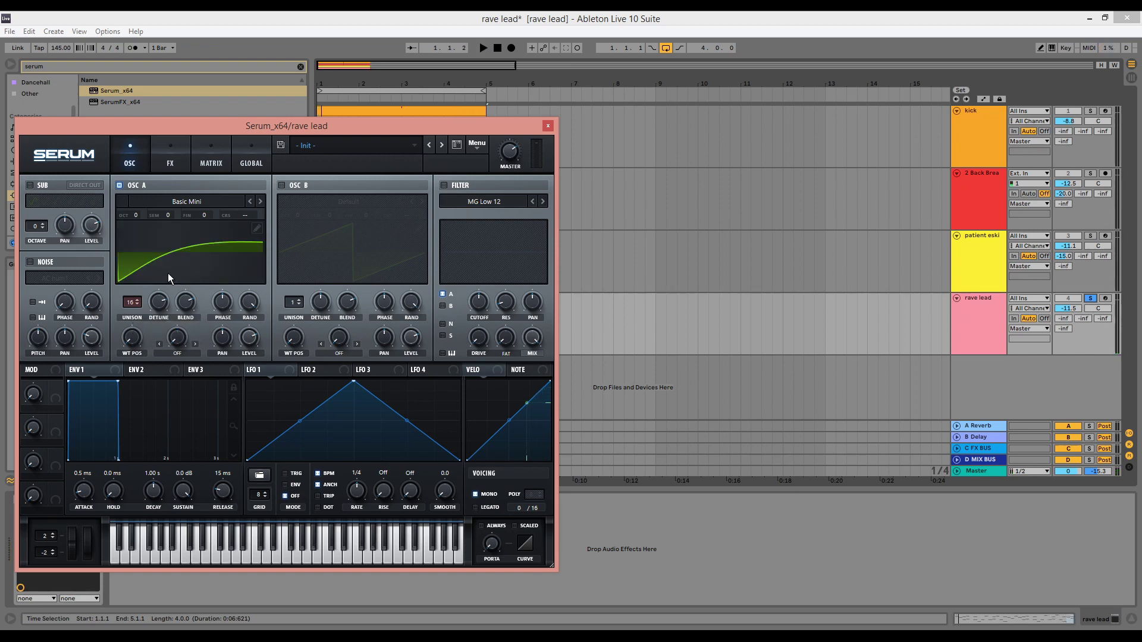
{"action": "left_click", "coordinate": [161, 304]}
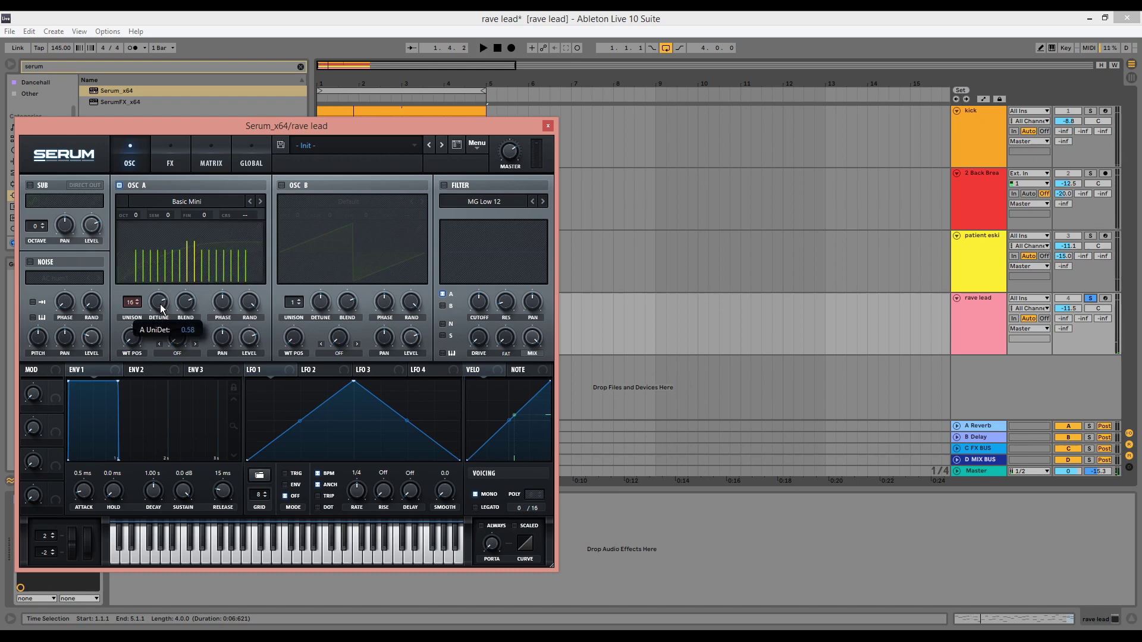
{"action": "key", "text": "space"}
{"action": "left_click_drag", "start_coordinate": [161, 305], "coordinate": [160, 314]}
{"action": "key", "text": "space"}
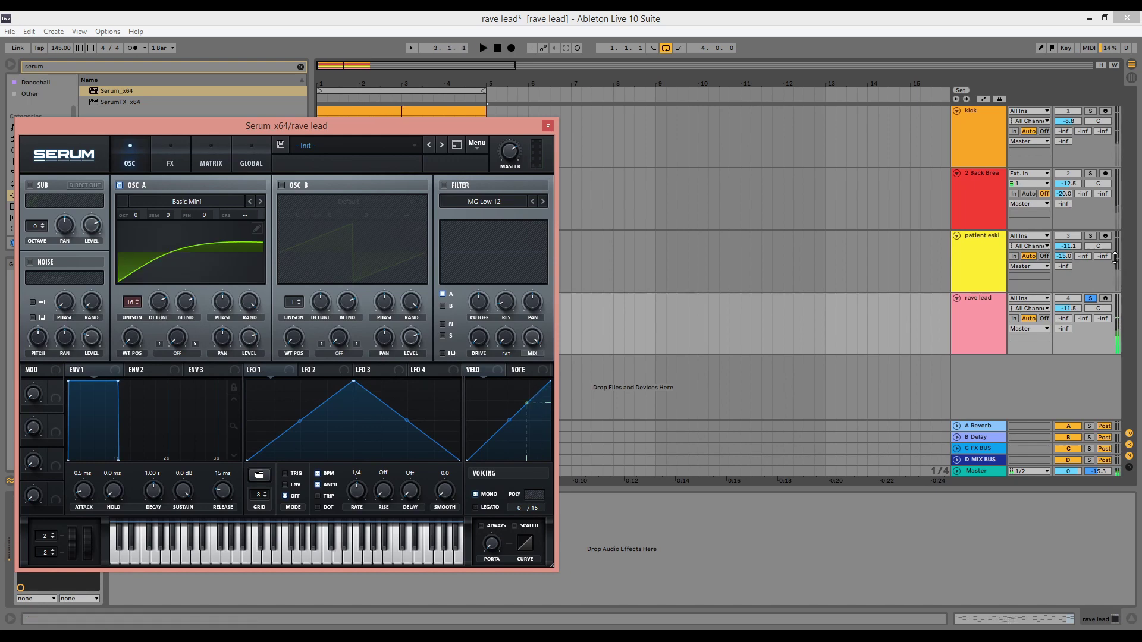
{"action": "left_click", "coordinate": [1094, 237]}
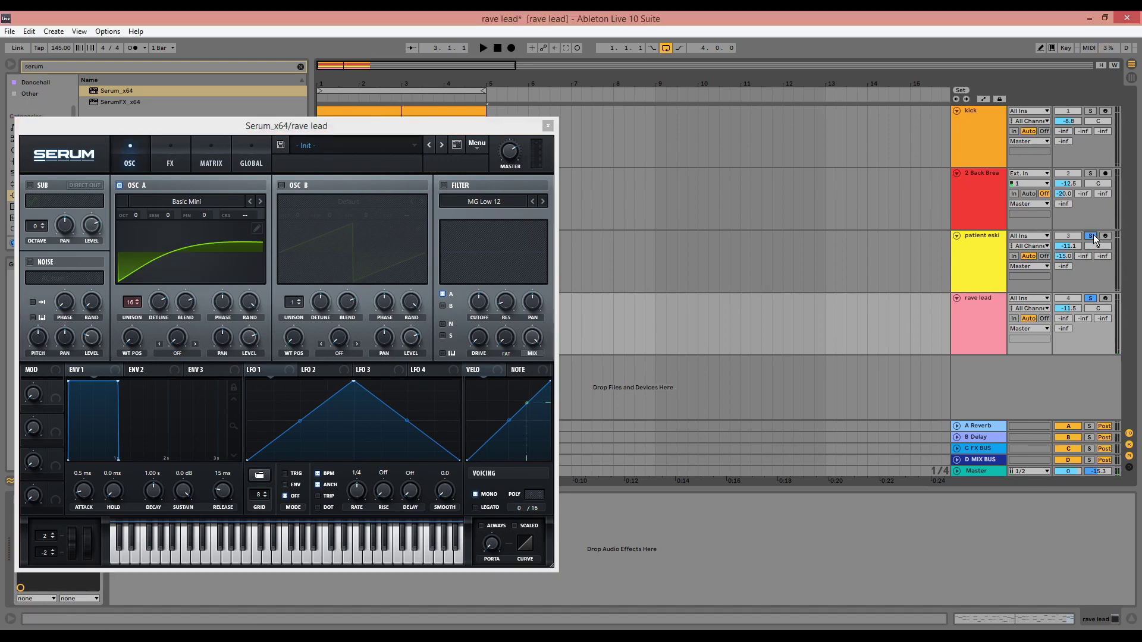
{"action": "key", "text": "space"}
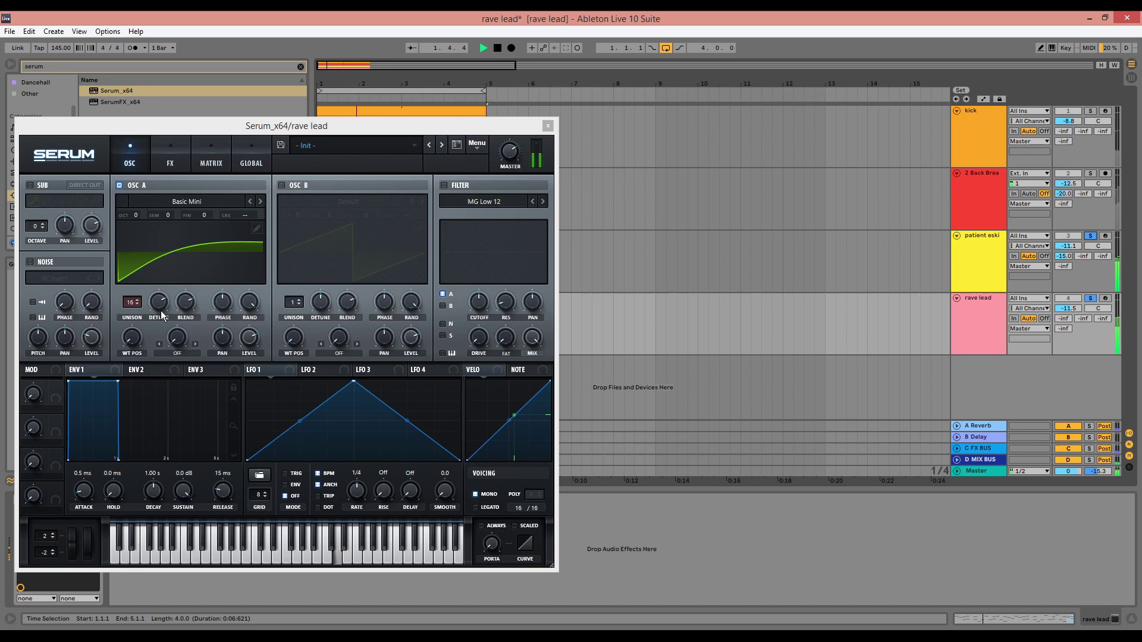
{"action": "left_click_drag", "start_coordinate": [160, 303], "coordinate": [163, 309]}
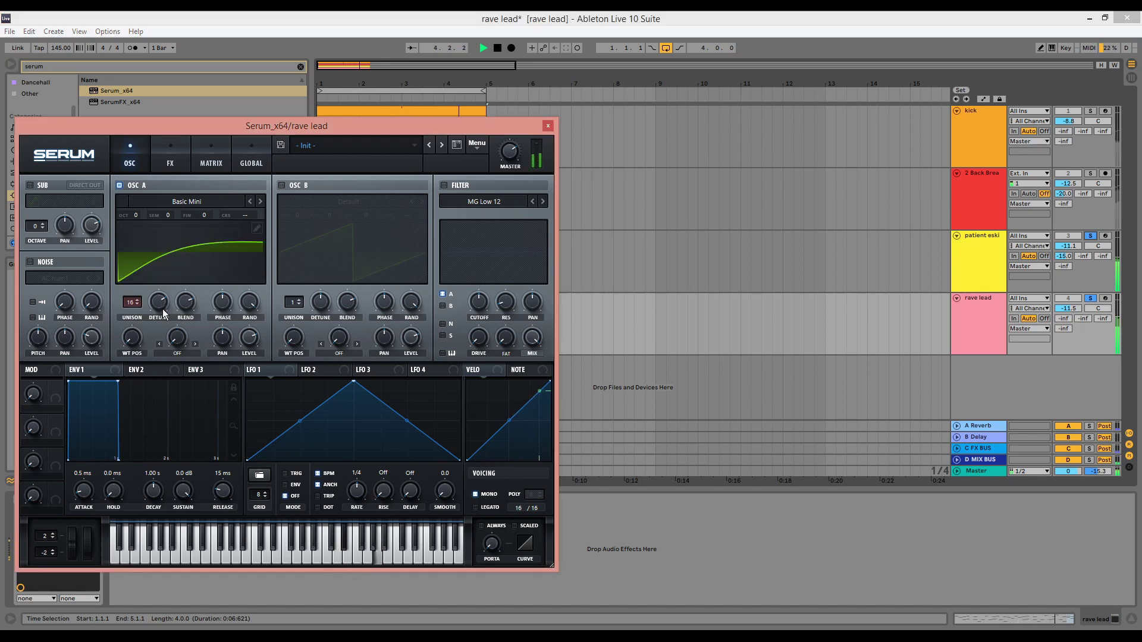
{"action": "key", "text": "space"}
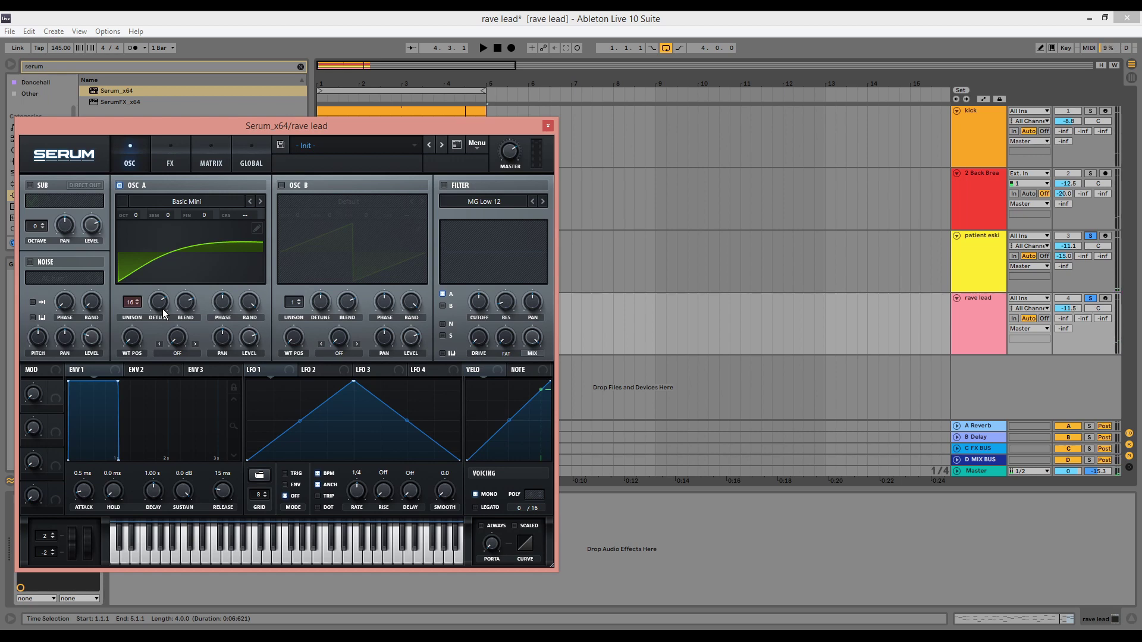
Set envelope 1 attack to 20 ms, auditioning the result.
{"action": "mouse_move", "coordinate": [87, 491]}
{"action": "scroll", "coordinate": [90, 481], "scroll_direction": "up", "scroll_amount": 1}
{"action": "key", "text": "space"}
{"action": "scroll", "coordinate": [90, 492], "scroll_direction": "down", "scroll_amount": 1}
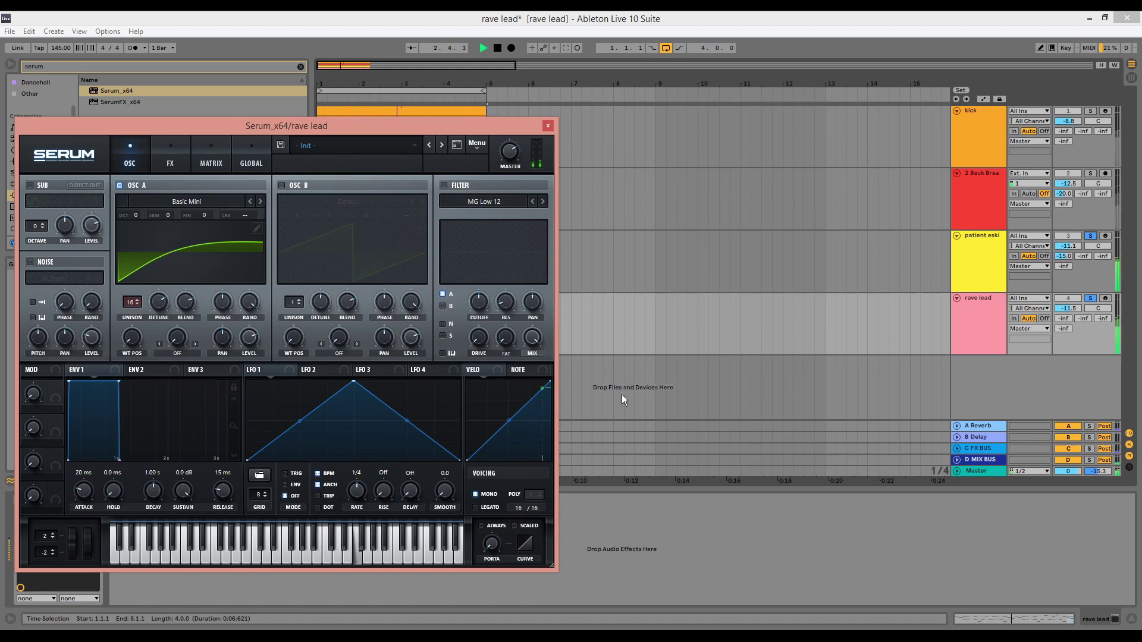
{"action": "key", "text": "space"}
Unsolo patient eski and enable the noise oscillator with the BrightWhite sample at about 22% level.
{"action": "left_click", "coordinate": [1091, 238]}
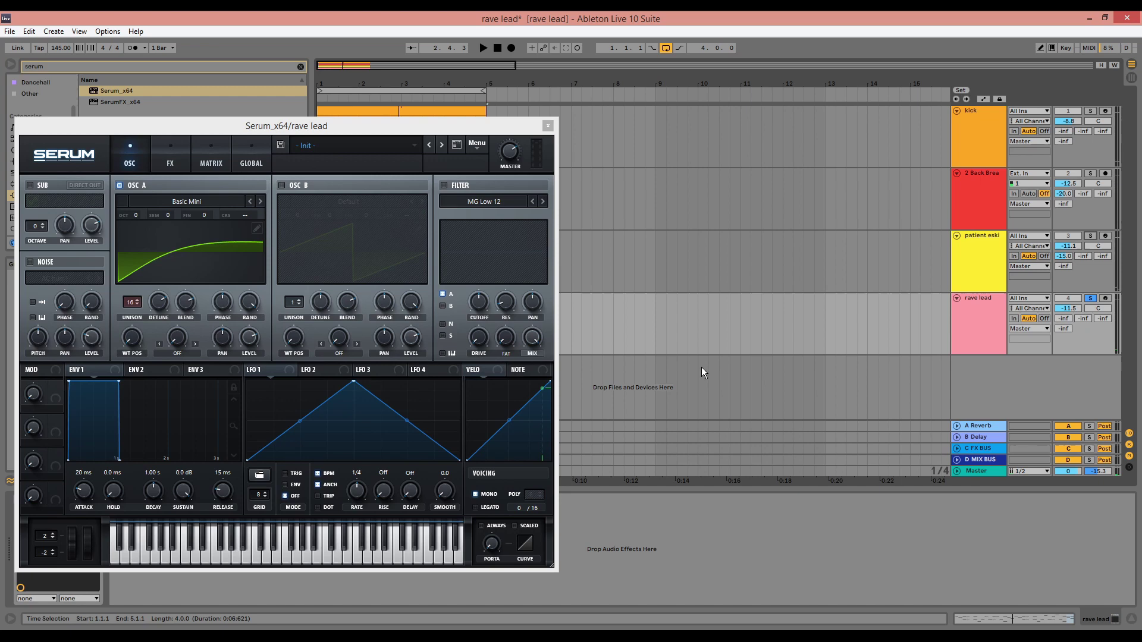
{"action": "left_click", "coordinate": [46, 262]}
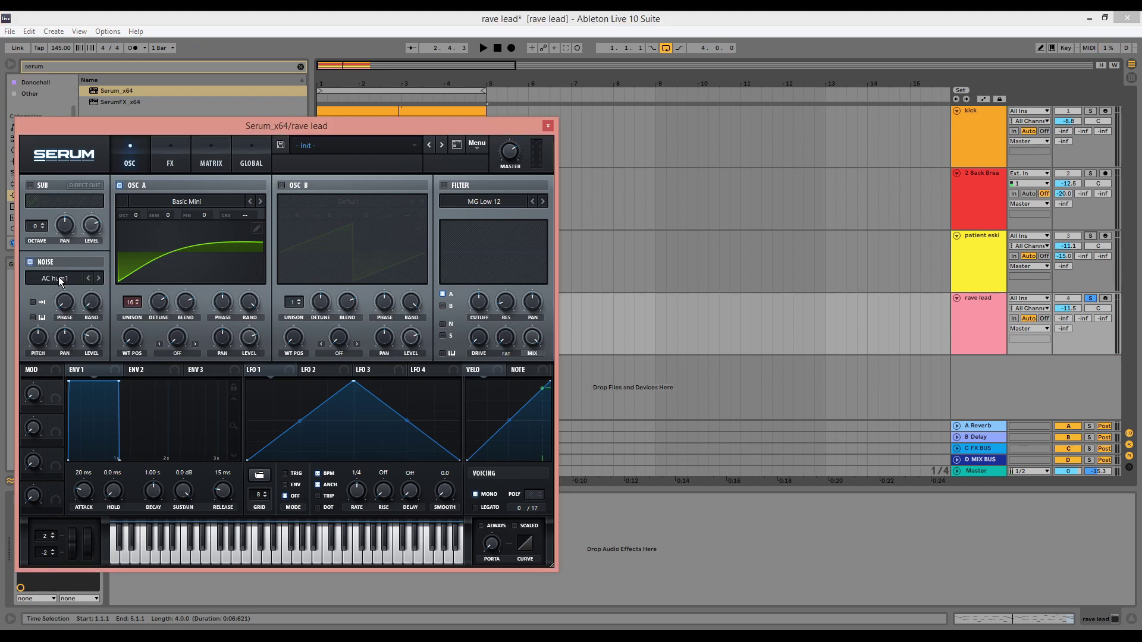
{"action": "left_click", "coordinate": [58, 277]}
{"action": "mouse_move", "coordinate": [71, 293]}
{"action": "left_click", "coordinate": [161, 345]}
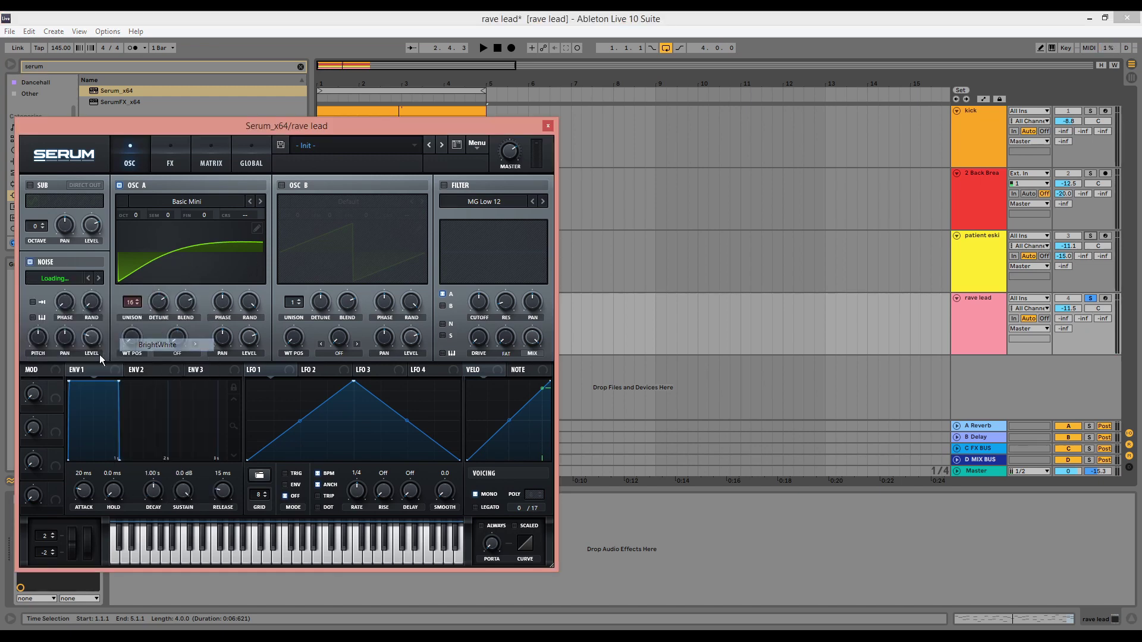
{"action": "key", "text": "space"}
{"action": "mouse_move", "coordinate": [95, 347]}
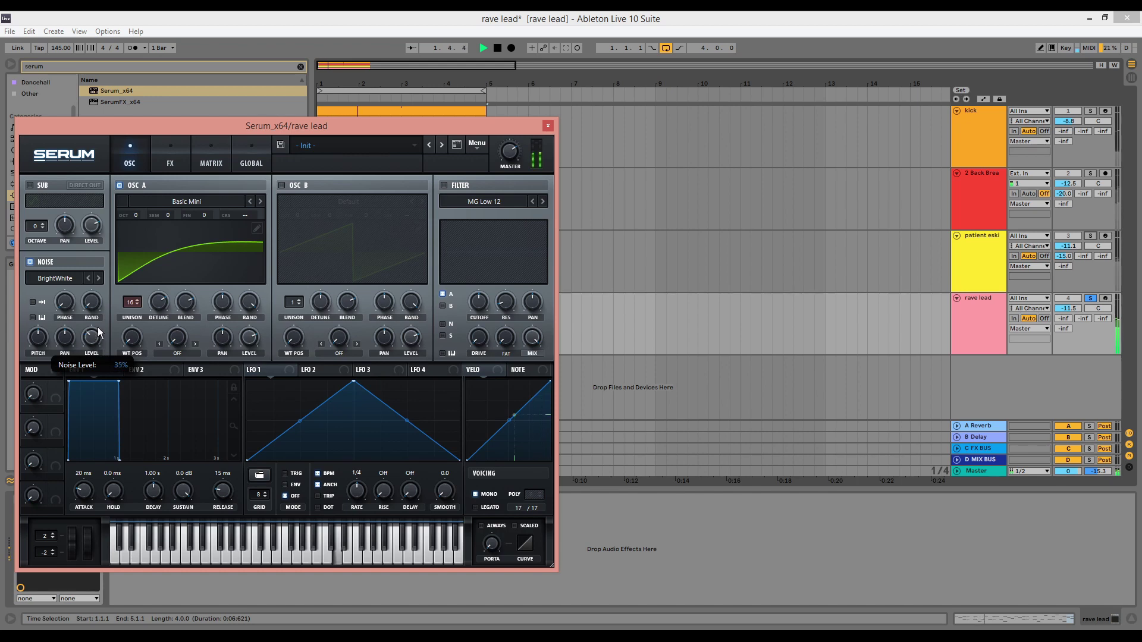
{"action": "scroll", "coordinate": [92, 347], "scroll_direction": "up", "scroll_amount": 1}
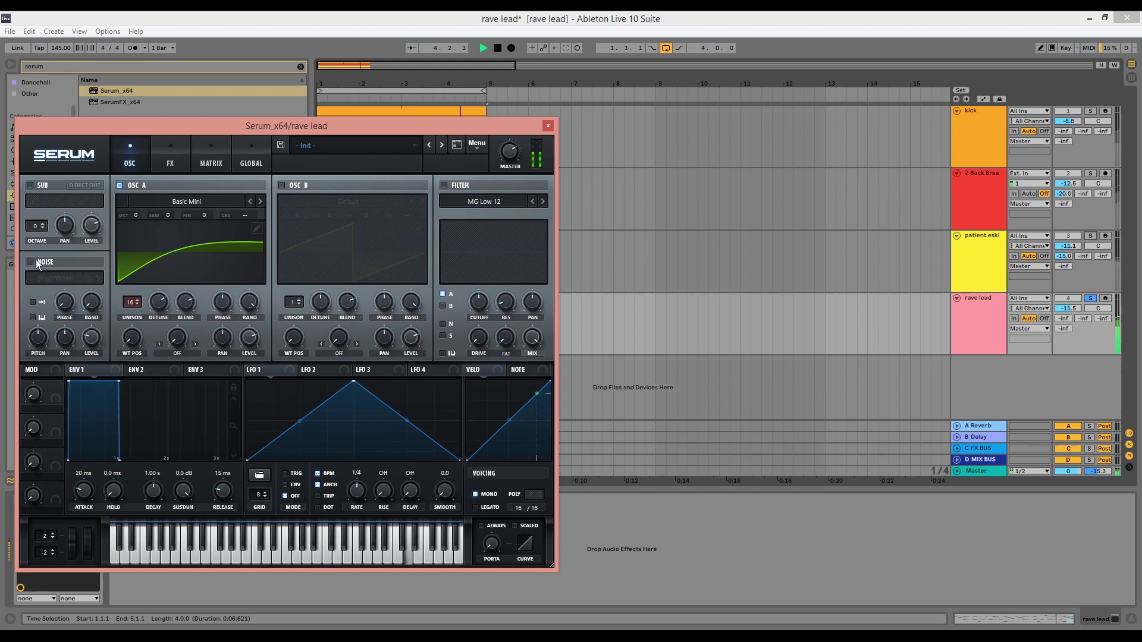
{"action": "scroll", "coordinate": [95, 349], "scroll_direction": "down", "scroll_amount": 1}
{"action": "key", "text": "space"}
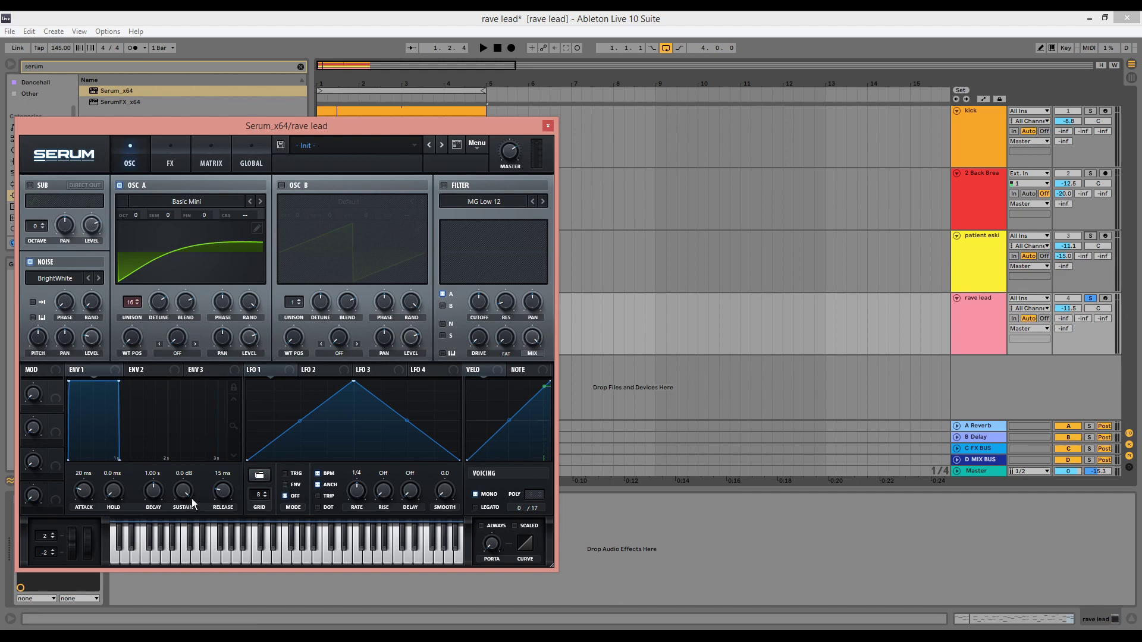
Drop envelope 1 sustain to -inf dB with a 3.00 s decay for a plucky lead.
{"action": "key", "text": "space"}
{"action": "left_click_drag", "start_coordinate": [188, 494], "coordinate": [159, 496]}
{"action": "key", "text": "space"}
{"action": "key", "text": "space"}
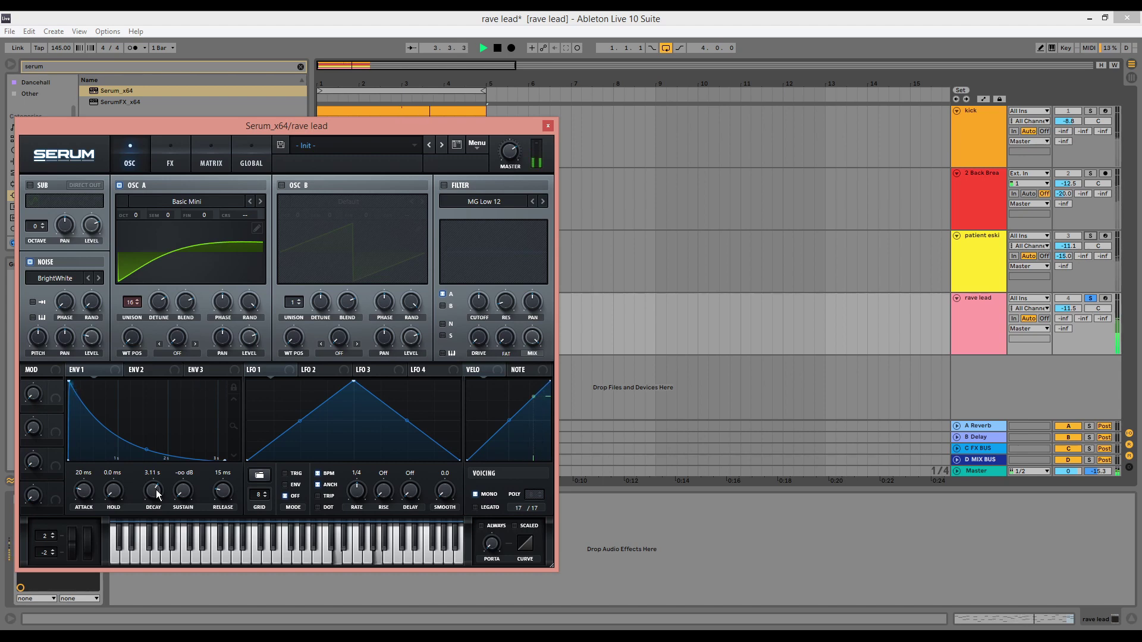
{"action": "key", "text": "space"}
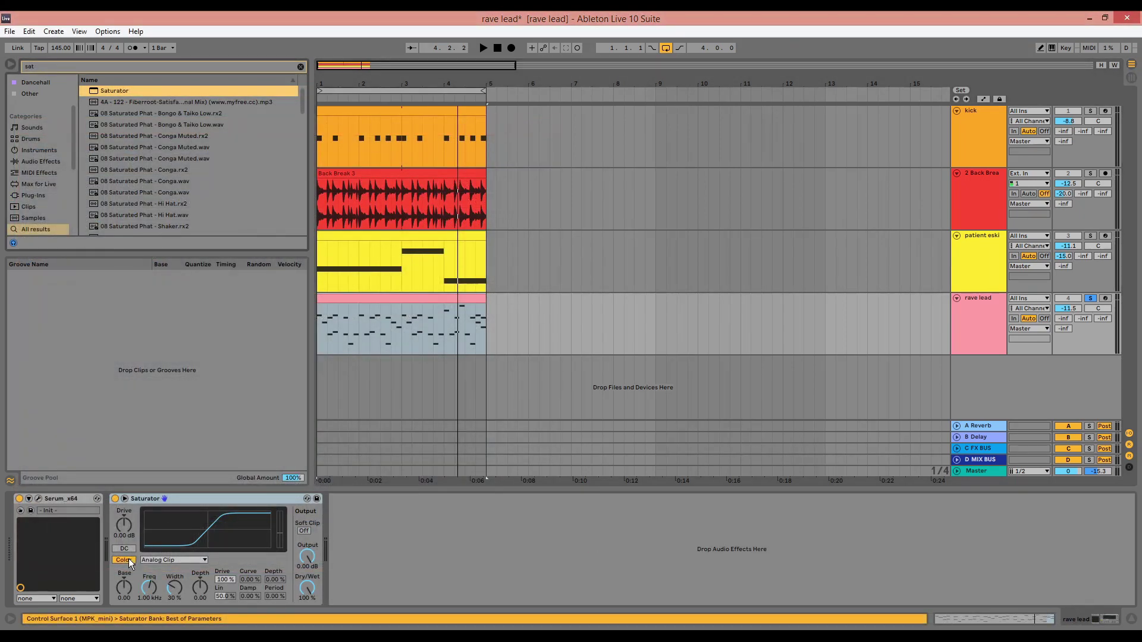
Turn off Saturator Color, raise drive to about 8.57 dB and lower output to -10 dB.
{"action": "left_click", "coordinate": [129, 559]}
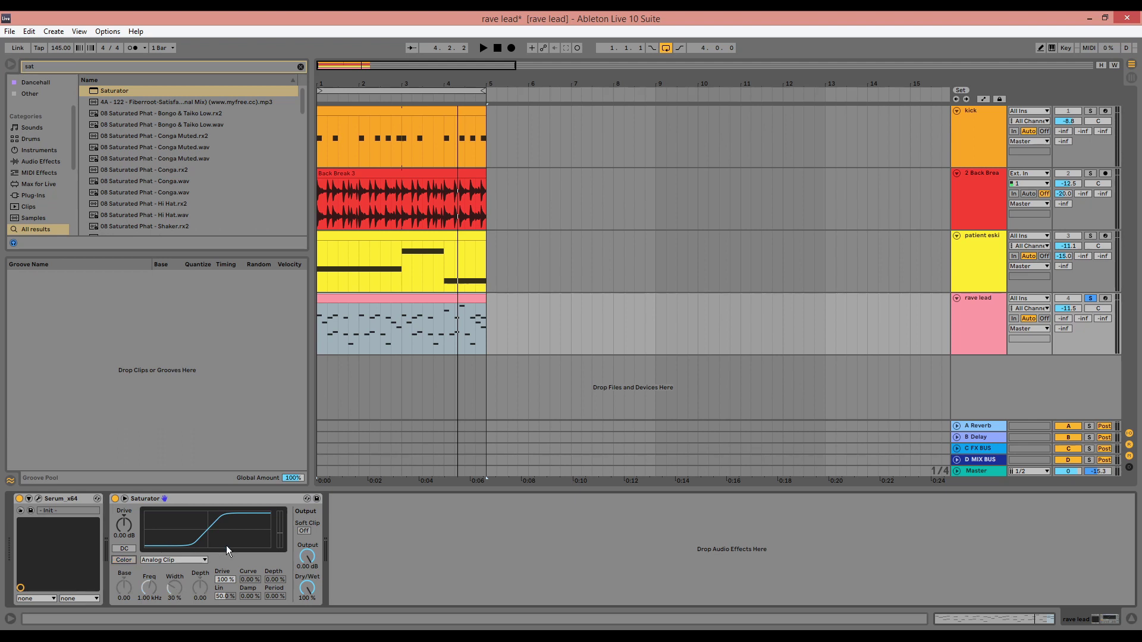
{"action": "key", "text": "space"}
{"action": "left_click_drag", "start_coordinate": [307, 556], "coordinate": [306, 586]}
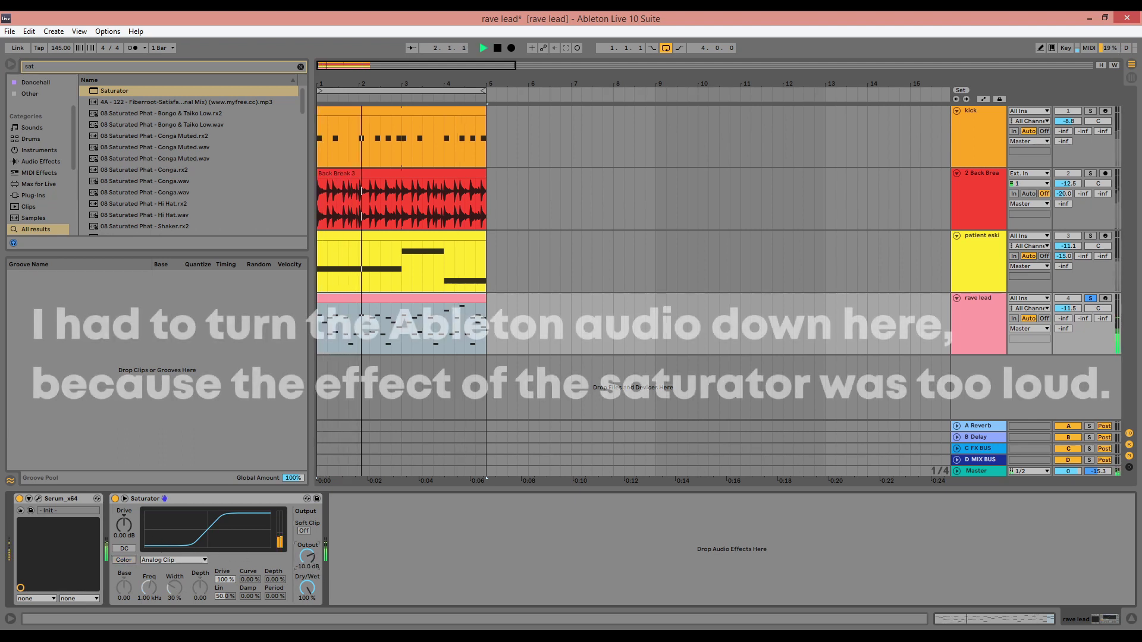
{"action": "left_click_drag", "start_coordinate": [124, 524], "coordinate": [124, 485]}
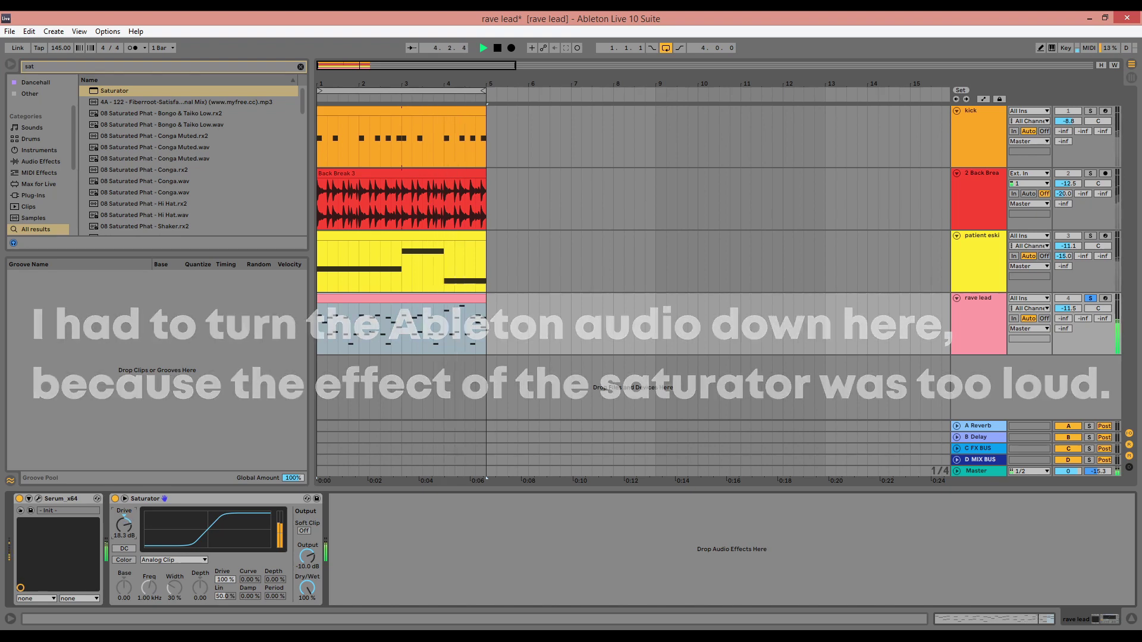
{"action": "key", "text": "space"}
{"action": "key", "text": "space"}
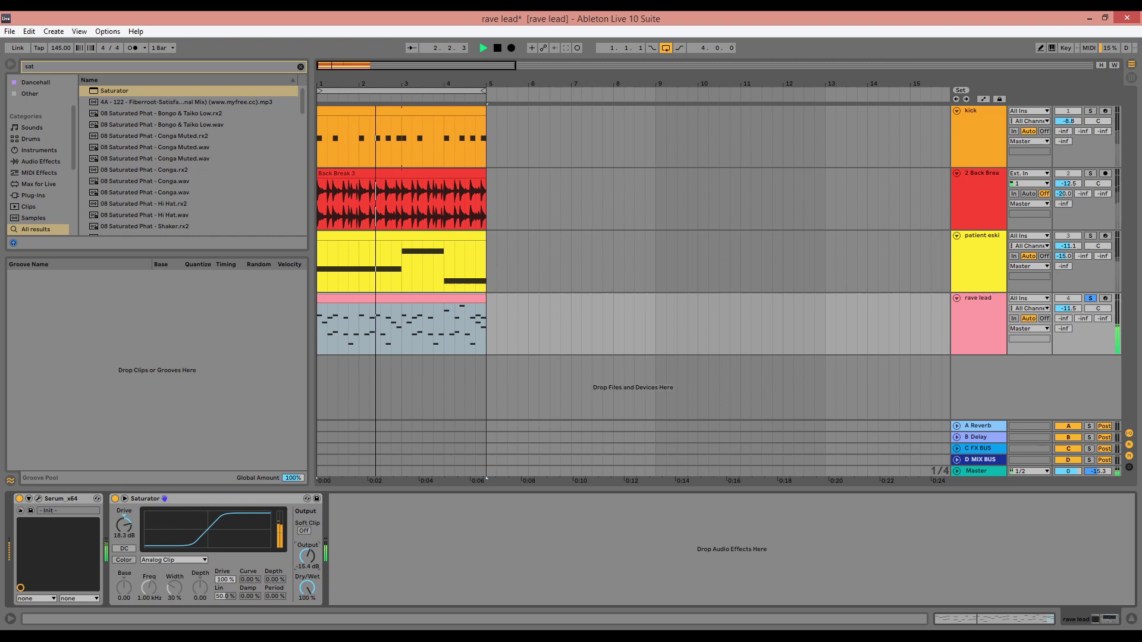
Bring the Saturator output down to -16.3 dB and toggle the device off and on to compare.
{"action": "key", "text": "space"}
{"action": "left_click_drag", "start_coordinate": [307, 588], "coordinate": [307, 606]}
{"action": "key", "text": "space"}
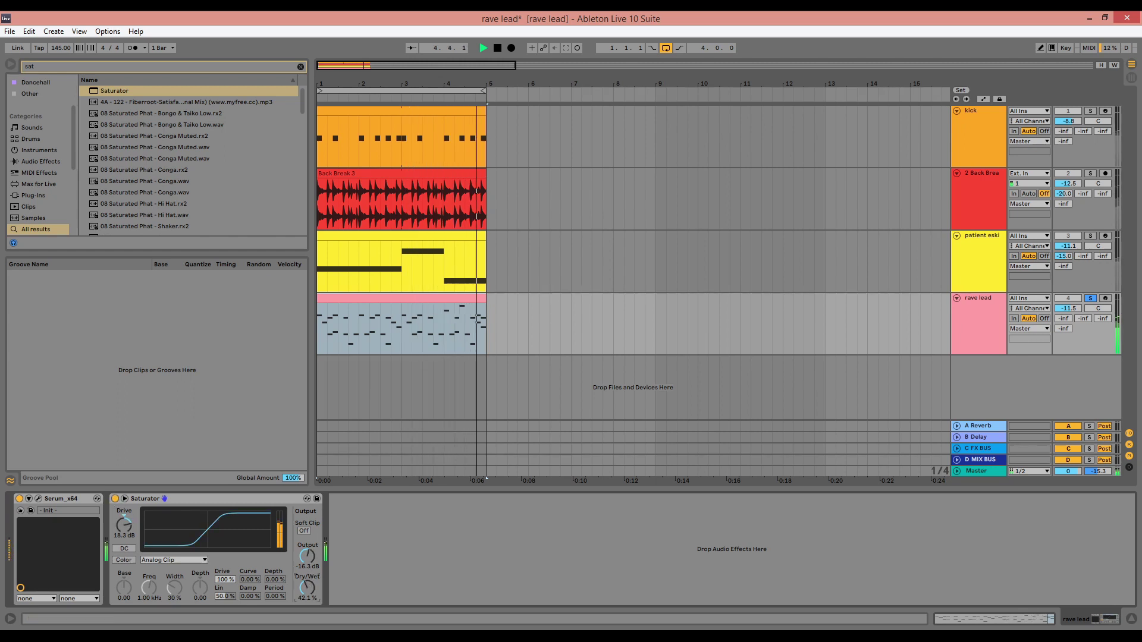
{"action": "key", "text": "space"}
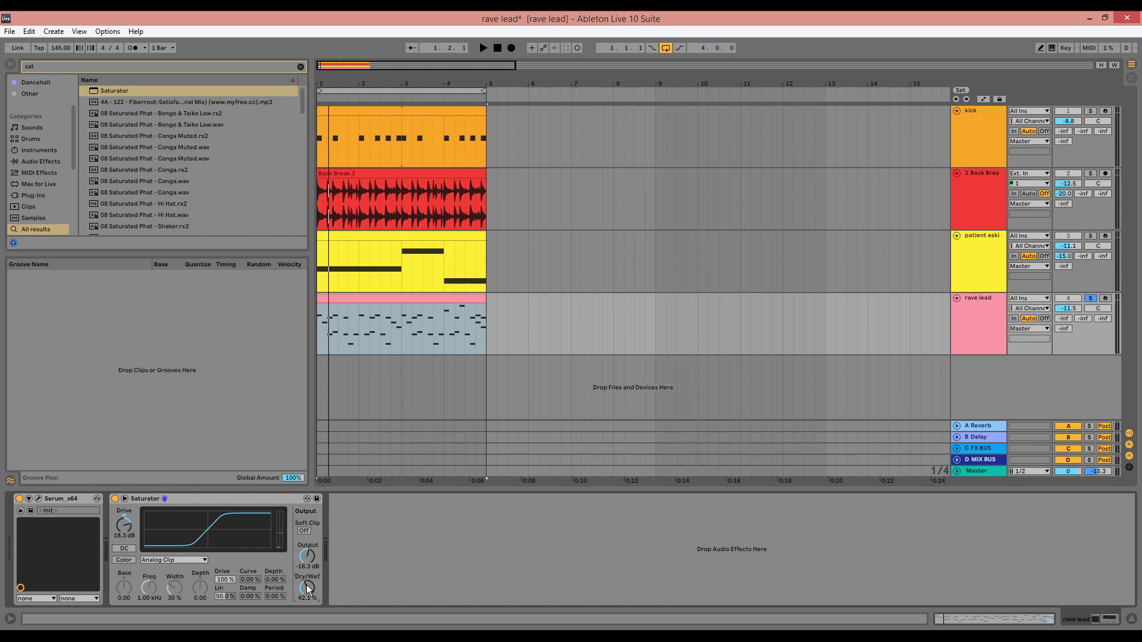
{"action": "key", "text": "space"}
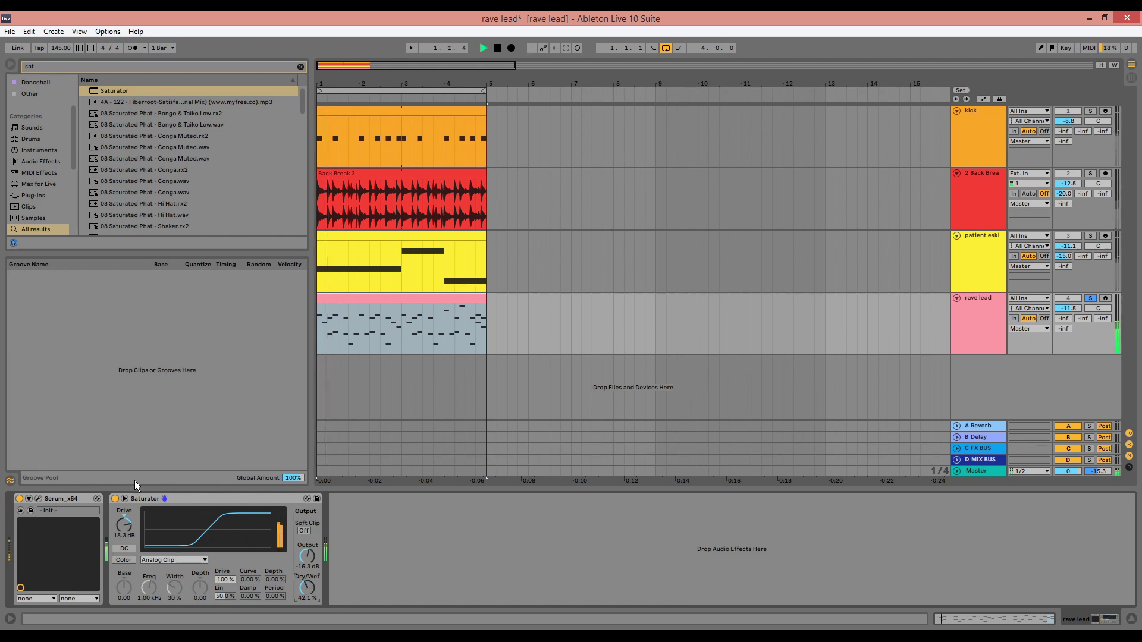
{"action": "left_click", "coordinate": [116, 500]}
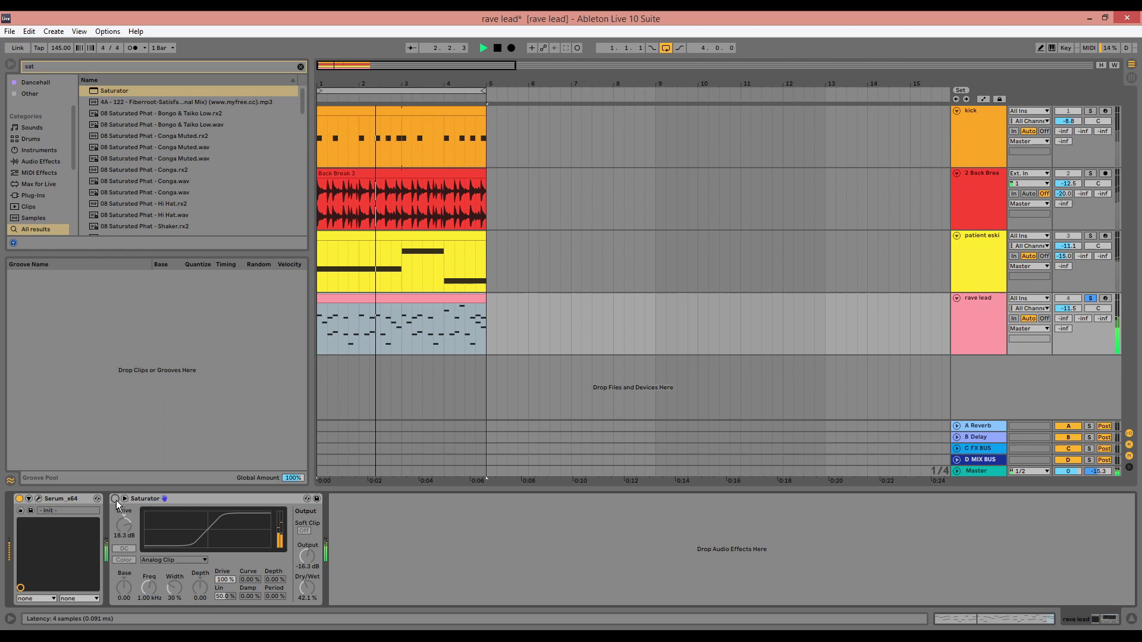
{"action": "left_click", "coordinate": [116, 501]}
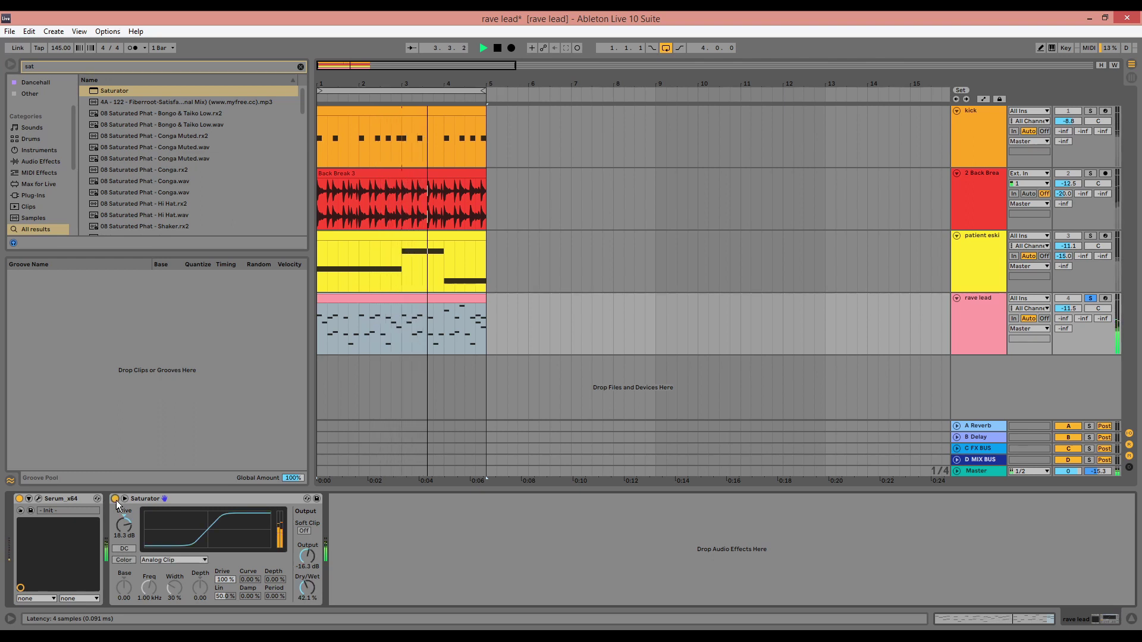
Add EQ Eight after the Saturator with band 1 as a high-pass trimming the lows.
{"action": "key", "text": "ctrl+f"}
{"action": "type", "text": "eq"}
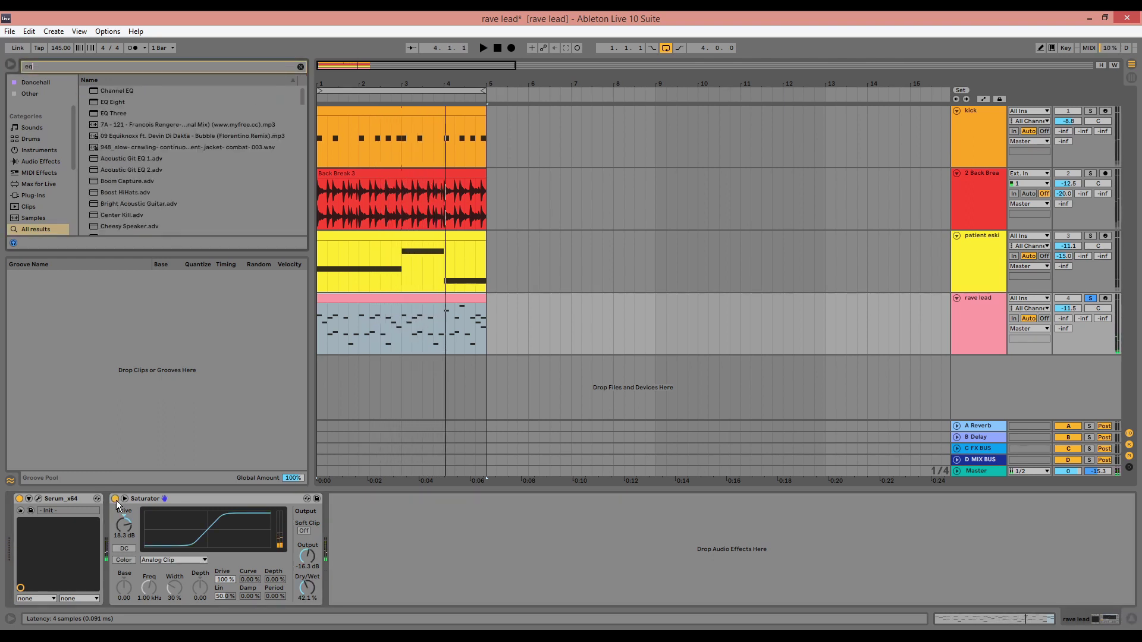
{"action": "left_click_drag", "start_coordinate": [123, 104], "coordinate": [501, 588]}
{"action": "left_click", "coordinate": [374, 591]}
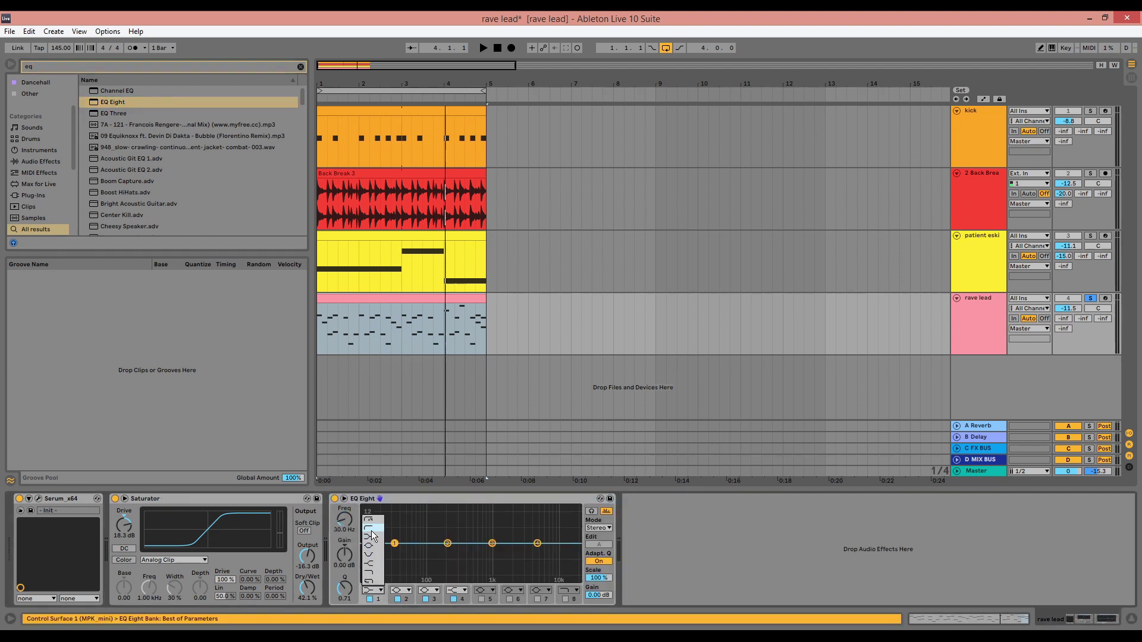
{"action": "left_click", "coordinate": [371, 530]}
{"action": "key", "text": "space"}
{"action": "left_click_drag", "start_coordinate": [345, 521], "coordinate": [345, 491]}
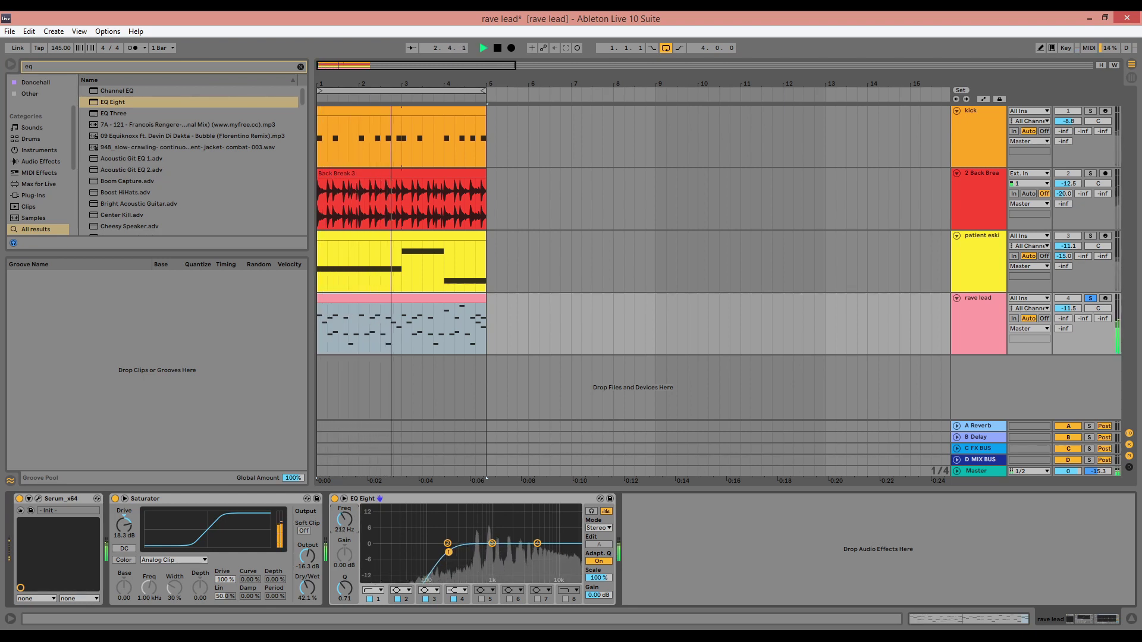
{"action": "key", "text": "space"}
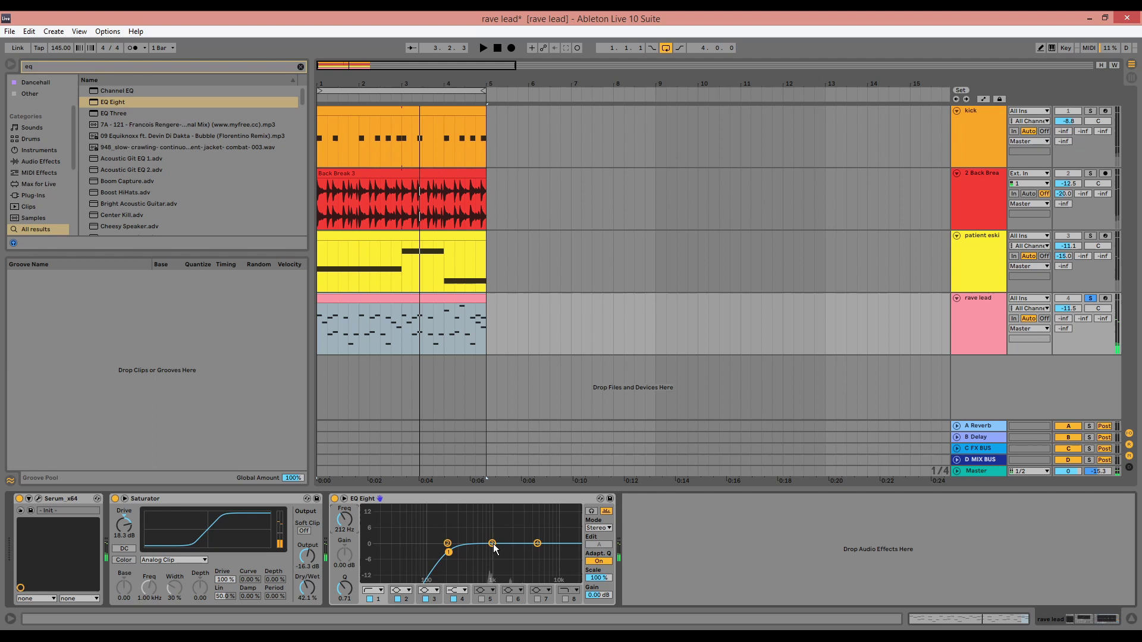
Shape EQ band 3 into a -5.24 dB dip near 1.86 kHz, then bypass it to compare.
{"action": "left_click_drag", "start_coordinate": [494, 545], "coordinate": [509, 513]}
{"action": "key", "text": "space"}
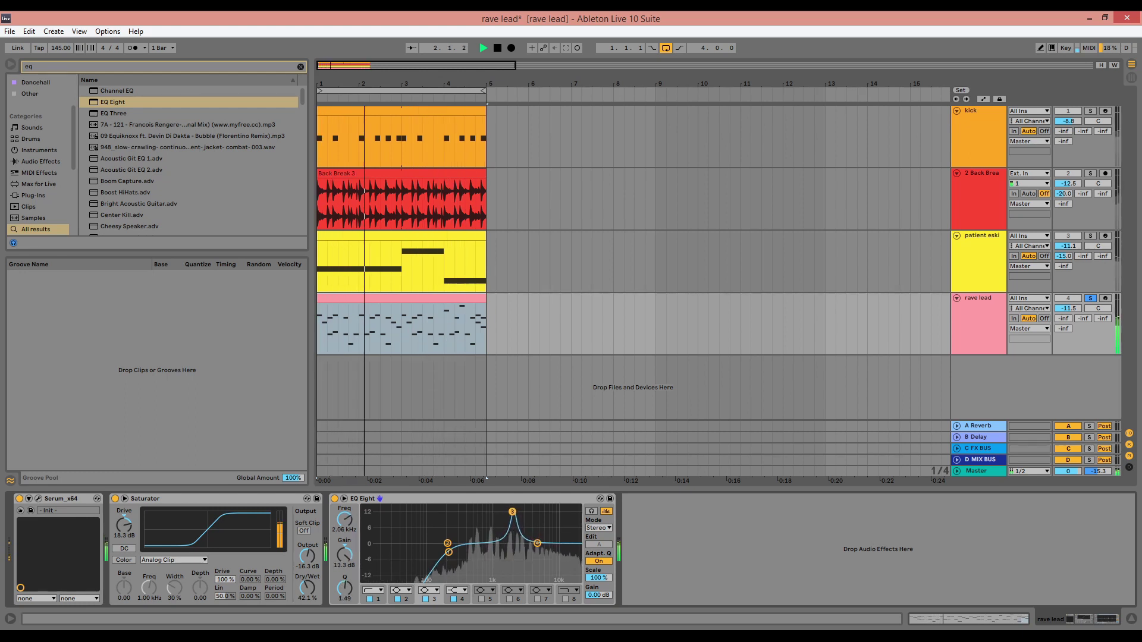
{"action": "key", "text": "space"}
{"action": "mouse_move", "coordinate": [355, 561]}
{"action": "left_mouse_down"}
{"action": "mouse_move", "coordinate": [351, 592]}
{"action": "mouse_move", "coordinate": [350, 568]}
{"action": "left_mouse_up"}
{"action": "key", "text": "space"}
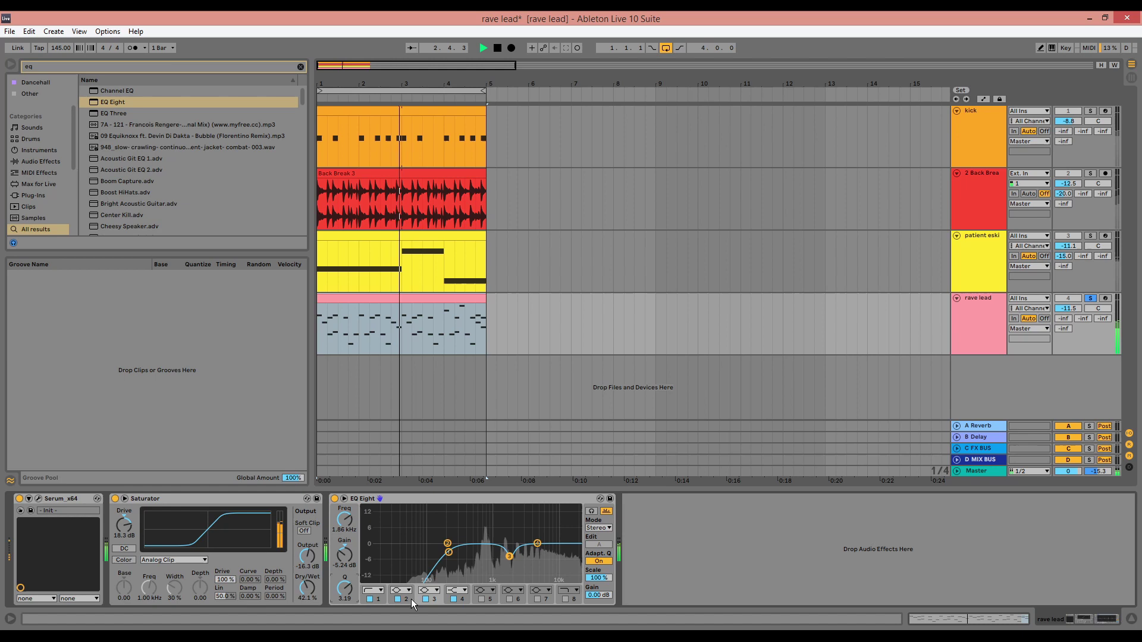
{"action": "left_click", "coordinate": [426, 599]}
Re-enable EQ band 3, dismiss Alloy's Preset Manager, solo patient eski, and close Alloy.
{"action": "left_click", "coordinate": [426, 599]}
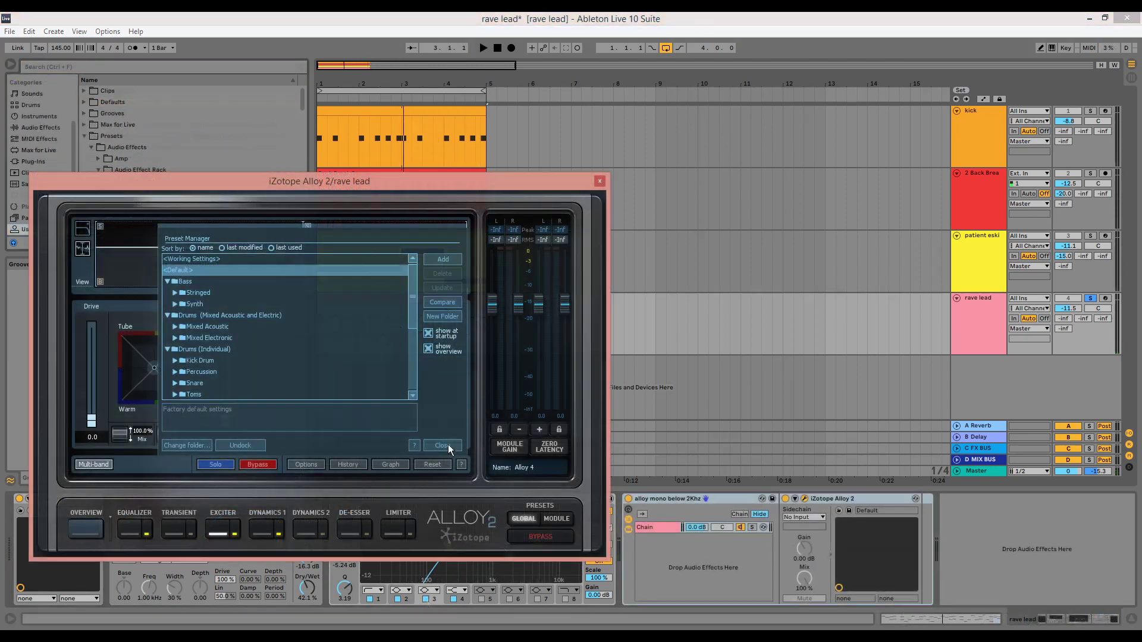
{"action": "left_click", "coordinate": [448, 444]}
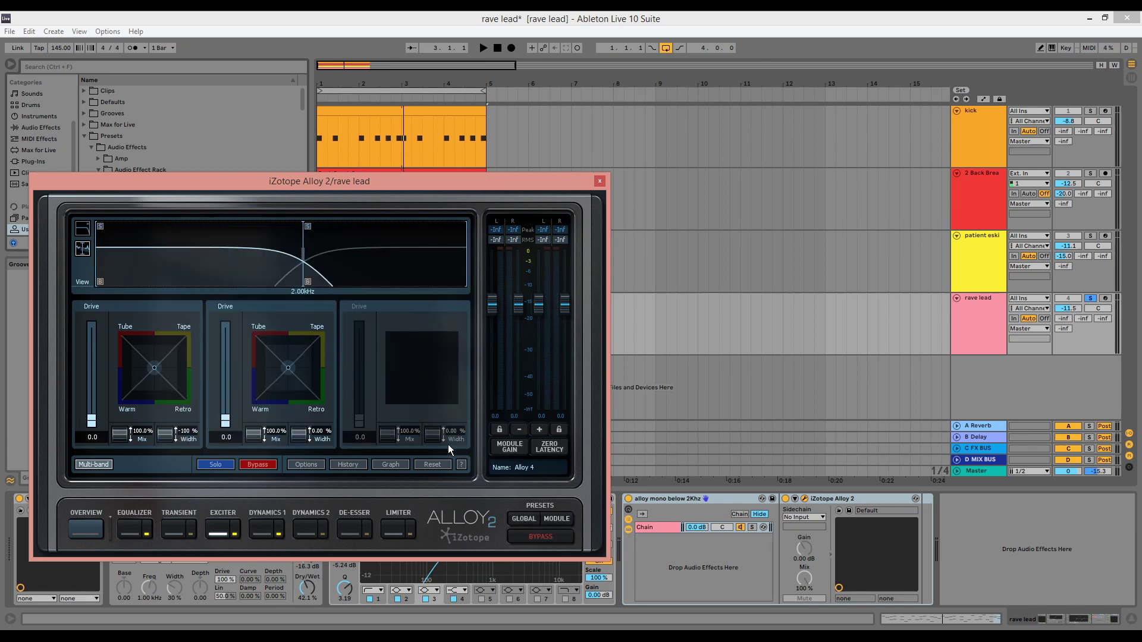
{"action": "key", "text": "space"}
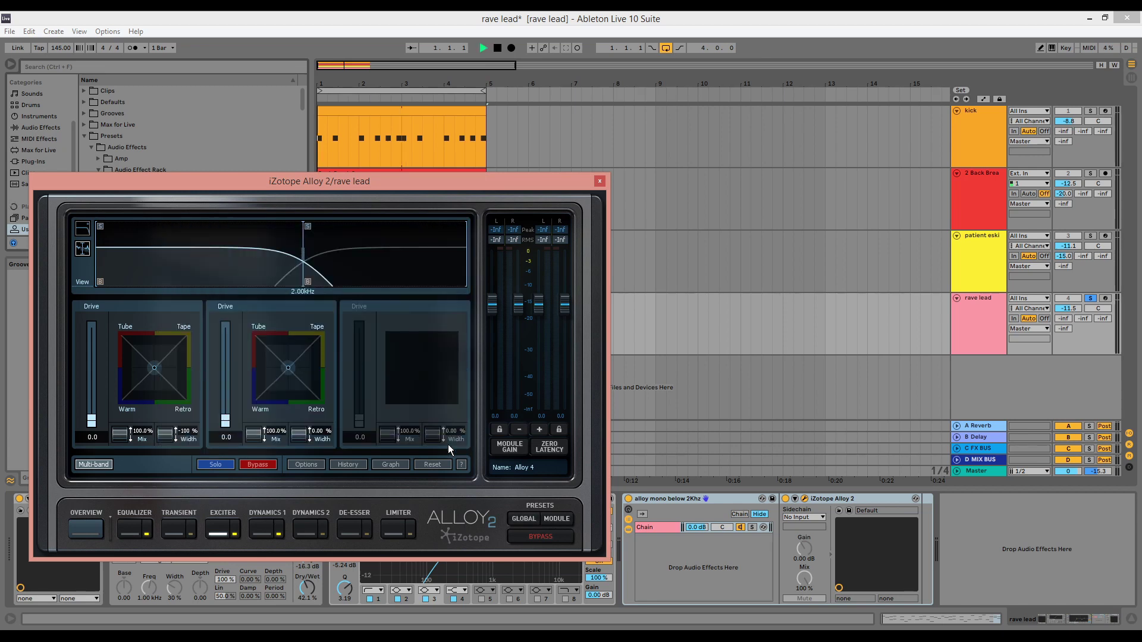
{"action": "left_click", "coordinate": [1091, 236]}
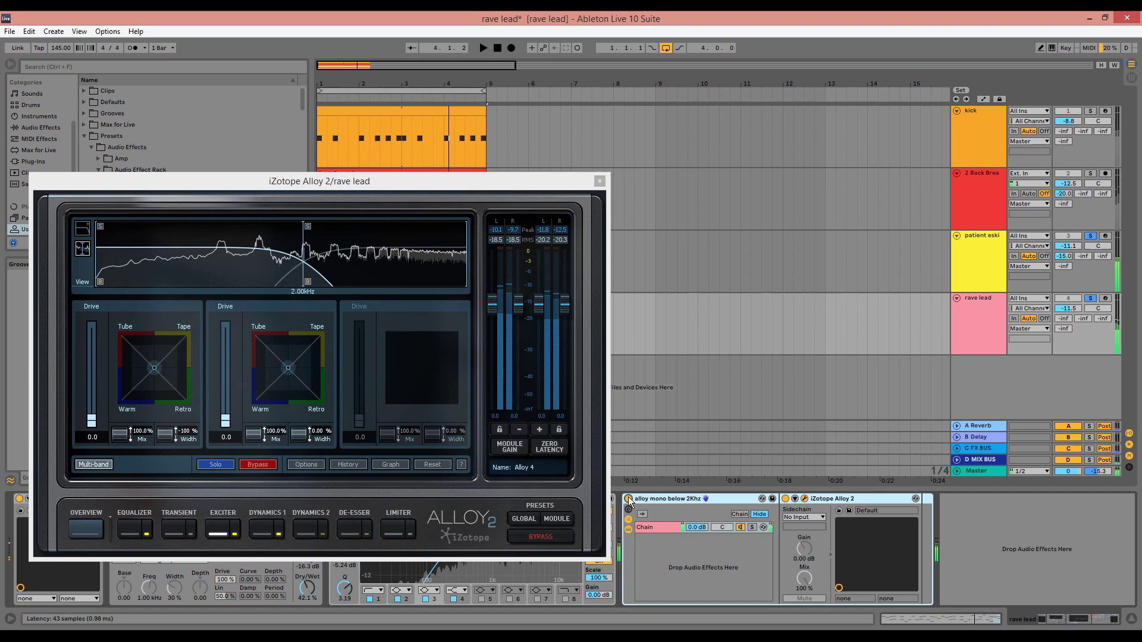
{"action": "key", "text": "space"}
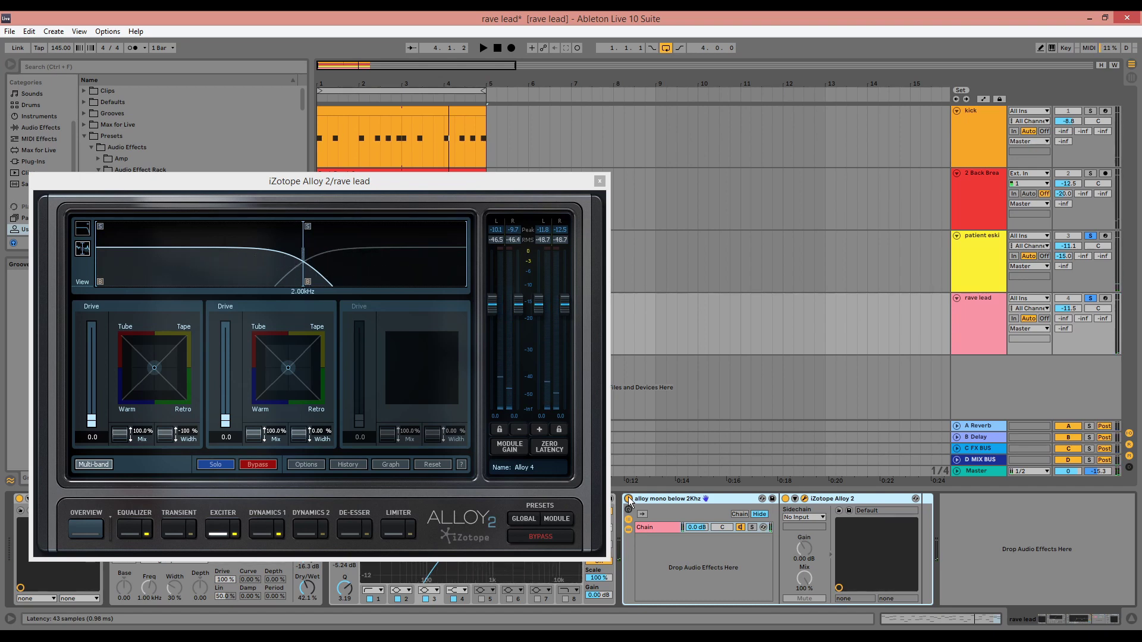
{"action": "left_click", "coordinate": [599, 182]}
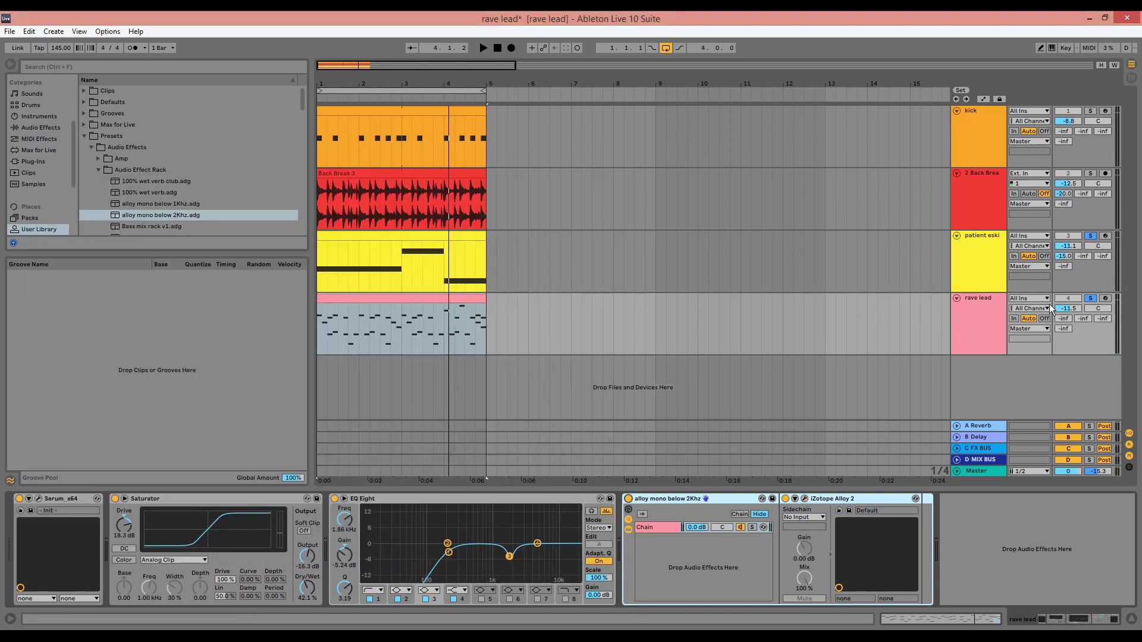
Clear all solos and set rave lead sends to about -7.8 dB Delay and -11.2 dB Reverb.
{"action": "left_click", "coordinate": [1091, 298]}
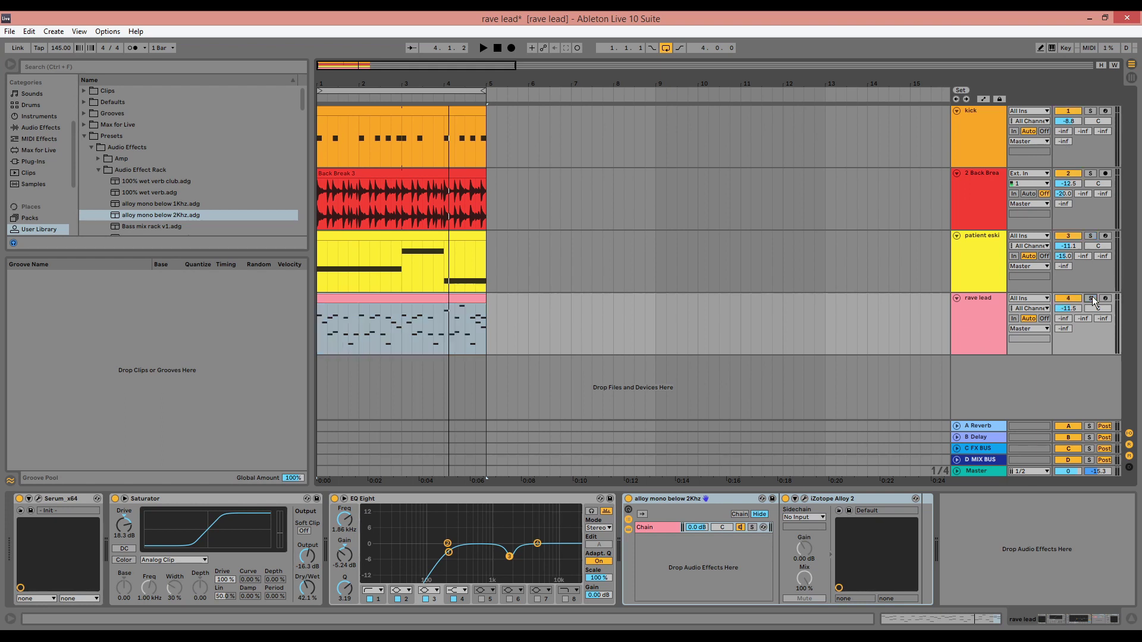
{"action": "key", "text": "space"}
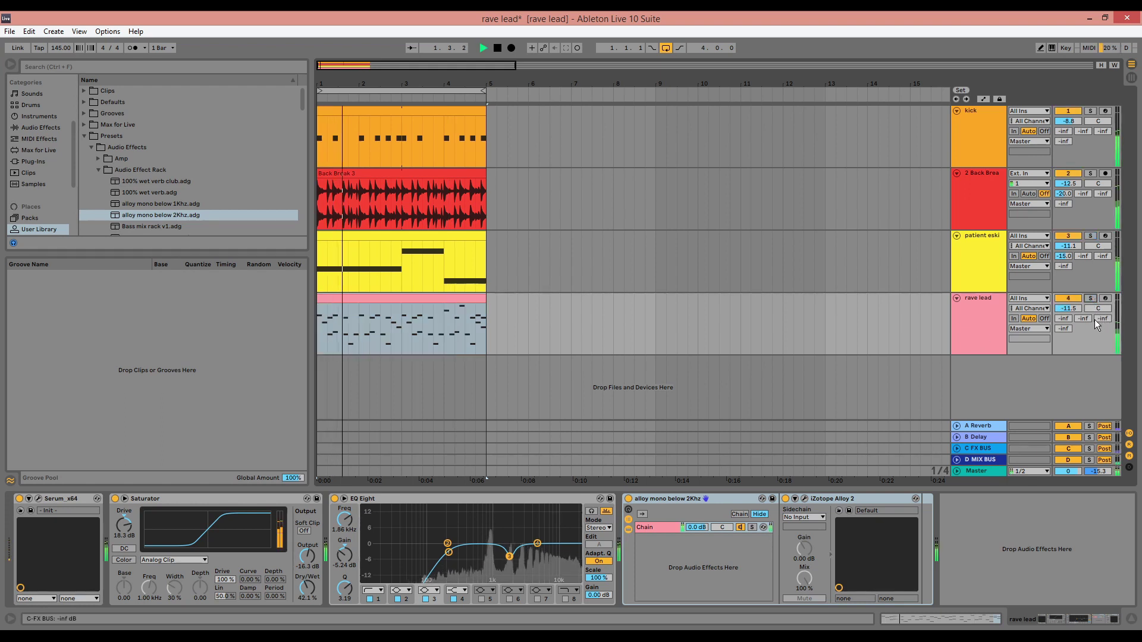
{"action": "mouse_move", "coordinate": [1084, 319]}
{"action": "left_mouse_down"}
{"action": "mouse_move", "coordinate": [1083, 289]}
{"action": "mouse_move", "coordinate": [1077, 320]}
{"action": "left_mouse_up"}
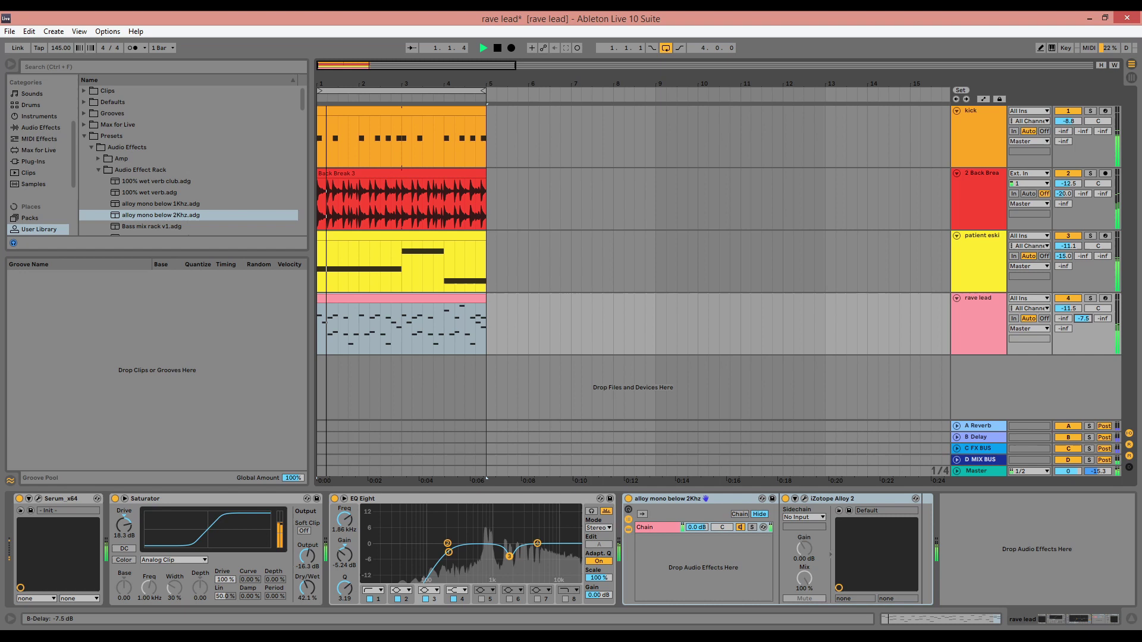
{"action": "key", "text": "space"}
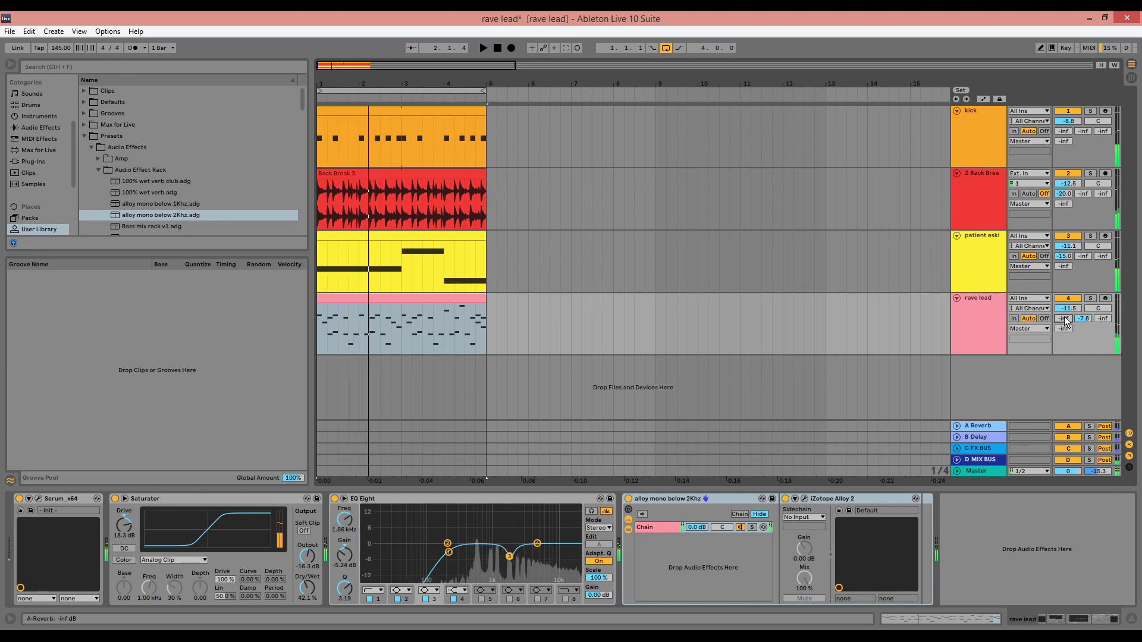
{"action": "key", "text": "space"}
{"action": "left_click_drag", "start_coordinate": [1065, 322], "coordinate": [1065, 304]}
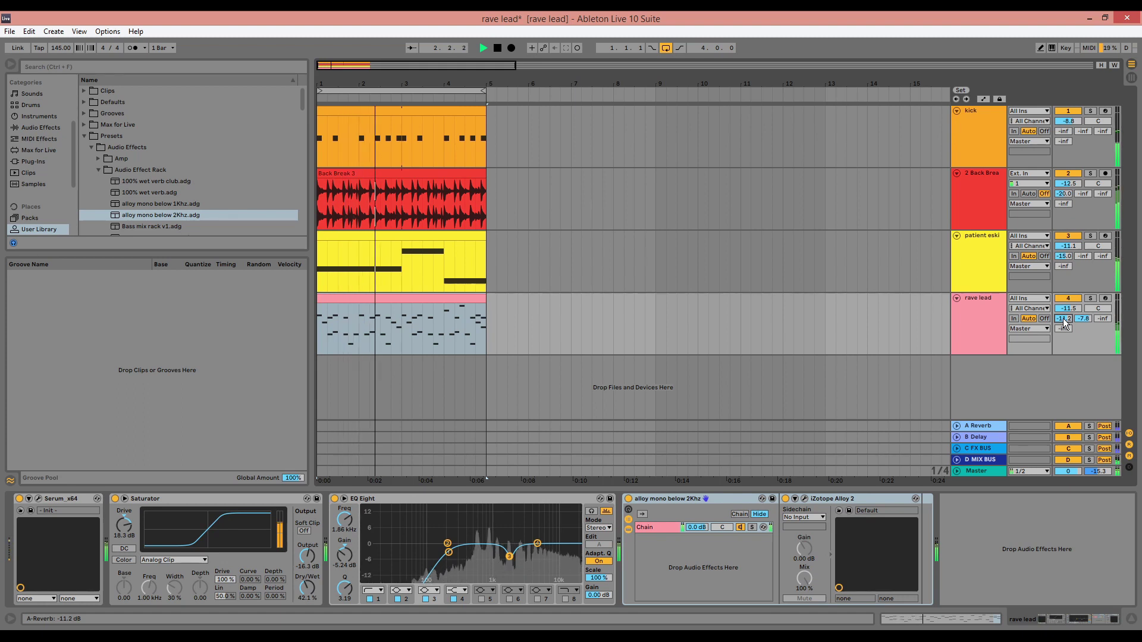
{"action": "key", "text": "space"}
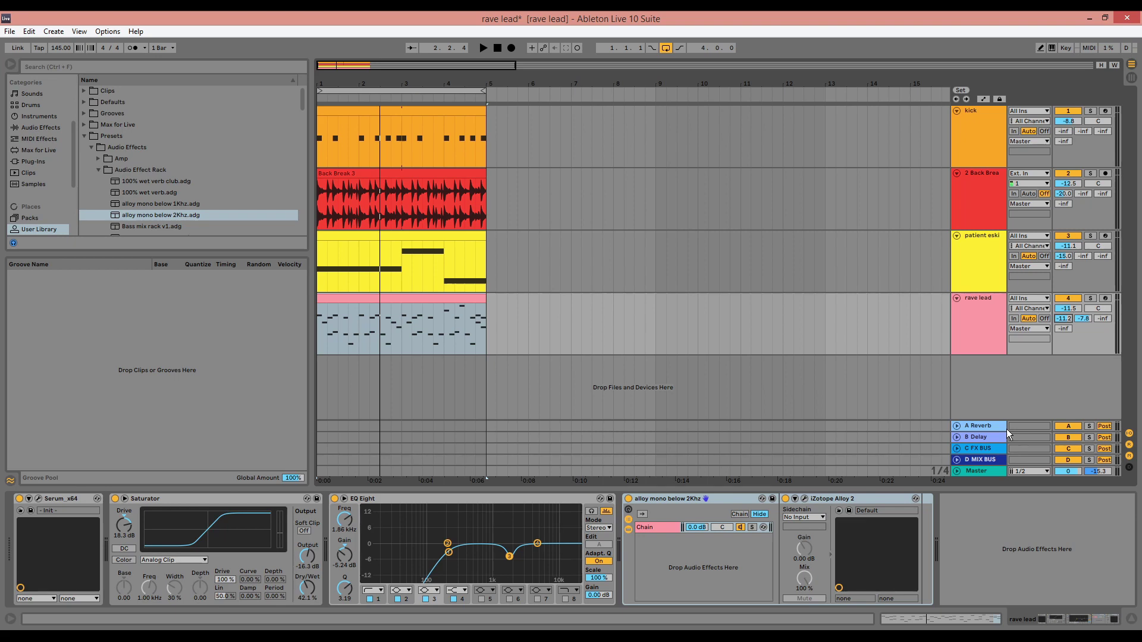
{"action": "double_click", "coordinate": [455, 299]}
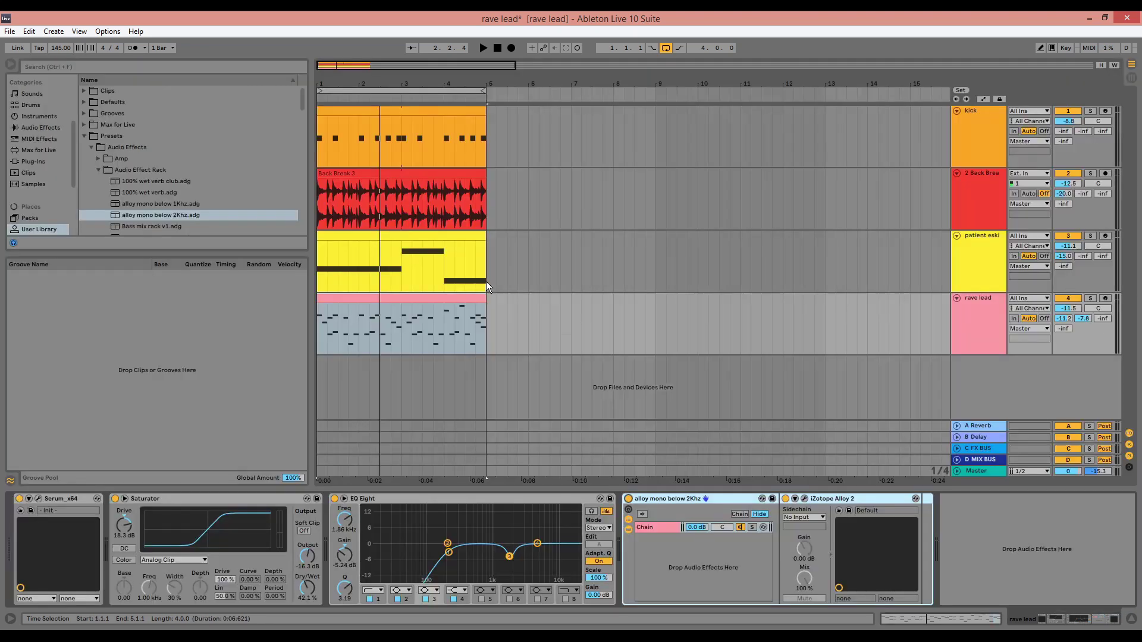
Switch Serum from mono to Poly 8 voicing, test it in playback, and close its window.
{"action": "left_click", "coordinate": [40, 500]}
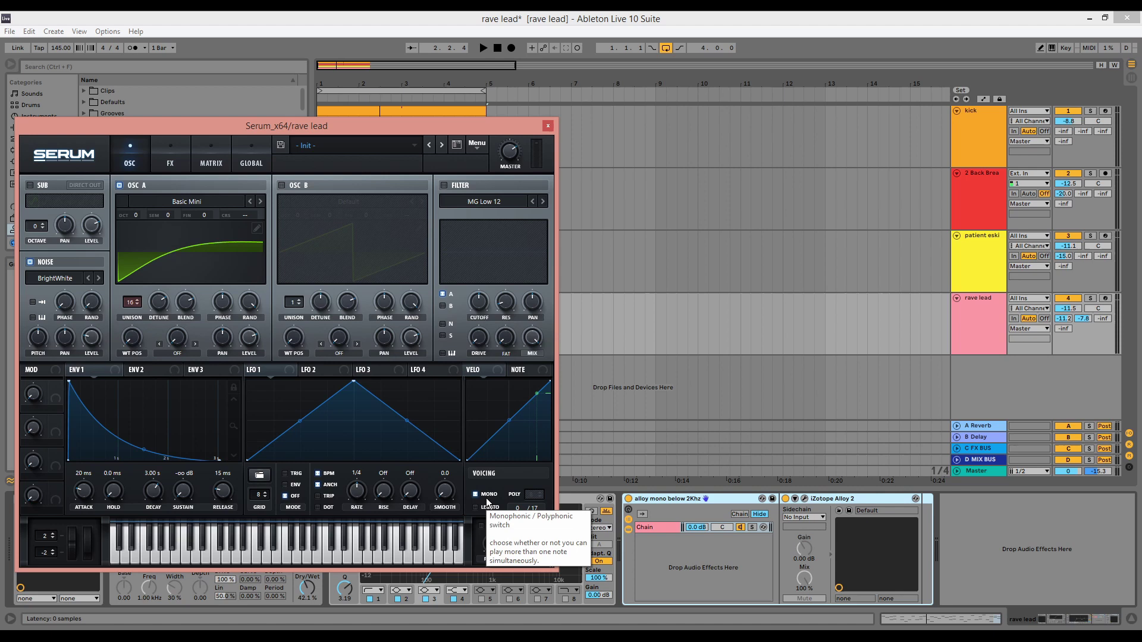
{"action": "left_click", "coordinate": [487, 497]}
{"action": "key", "text": "space"}
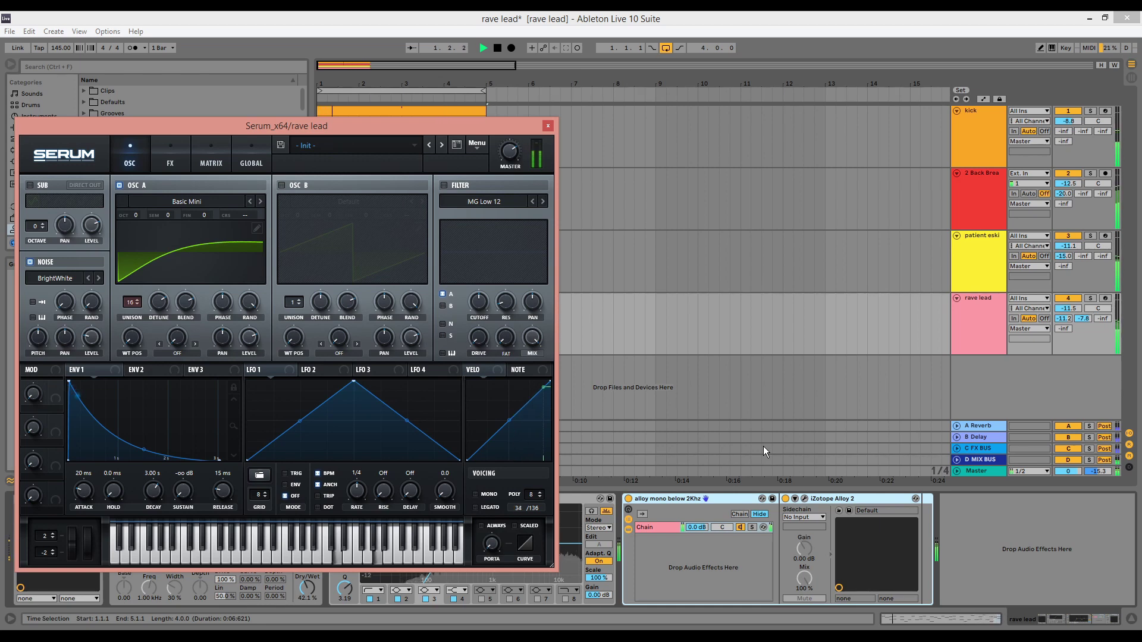
{"action": "key", "text": "space"}
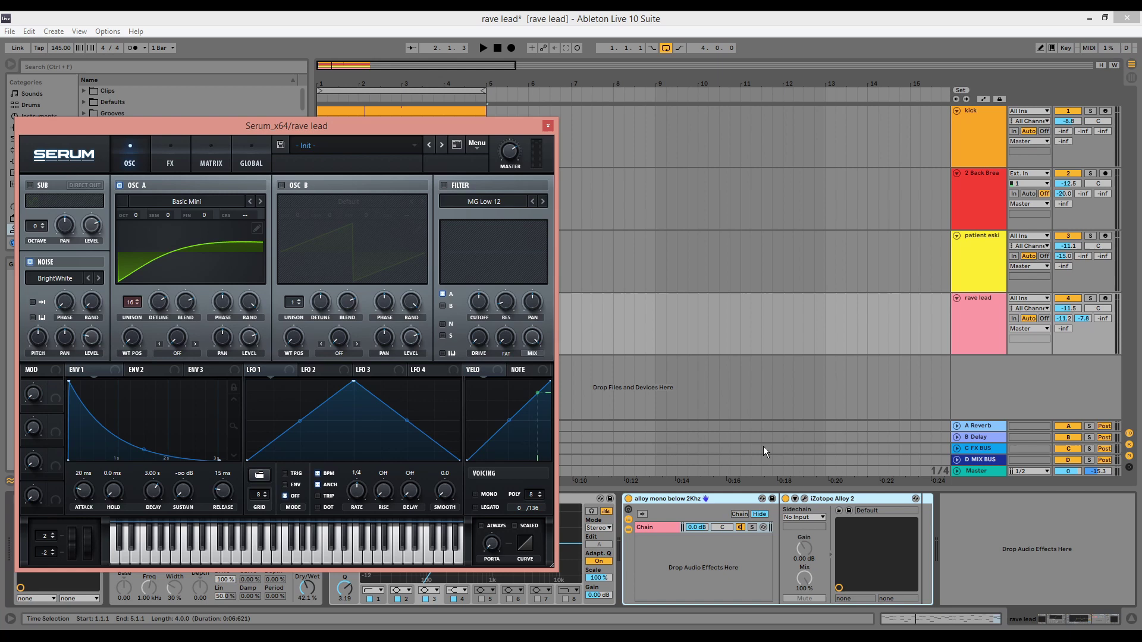
{"action": "left_click", "coordinate": [549, 125]}
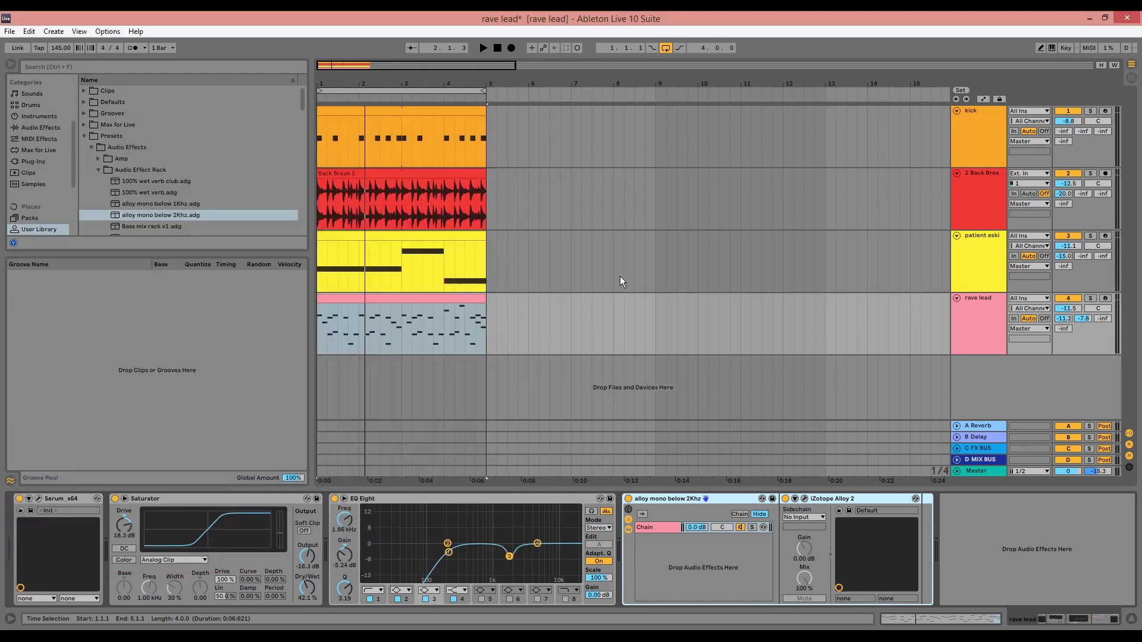